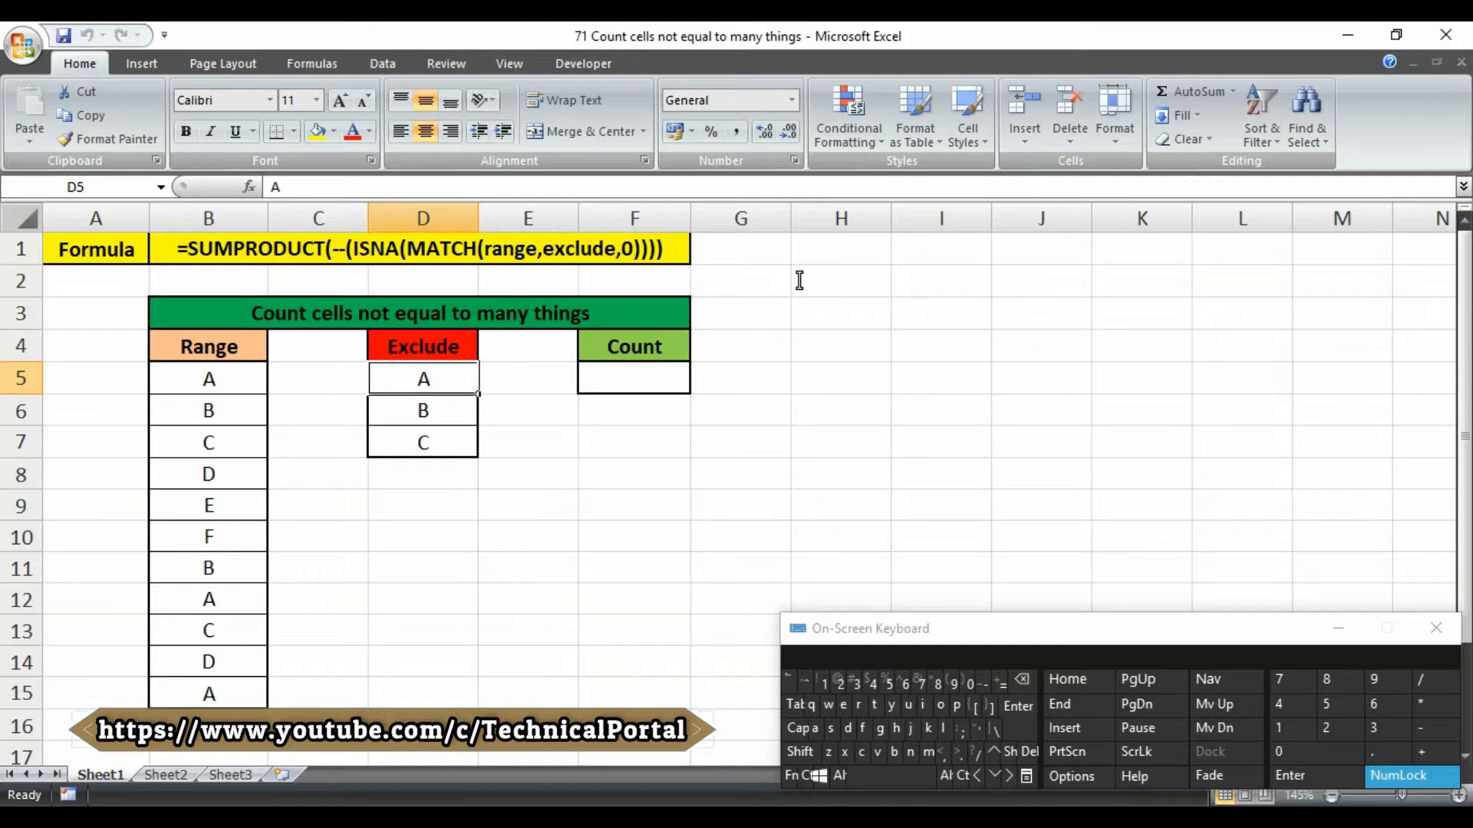
Examine the Range and Exclude lists, the Count cell F5 and the sample formula in row 1.
click(214, 381)
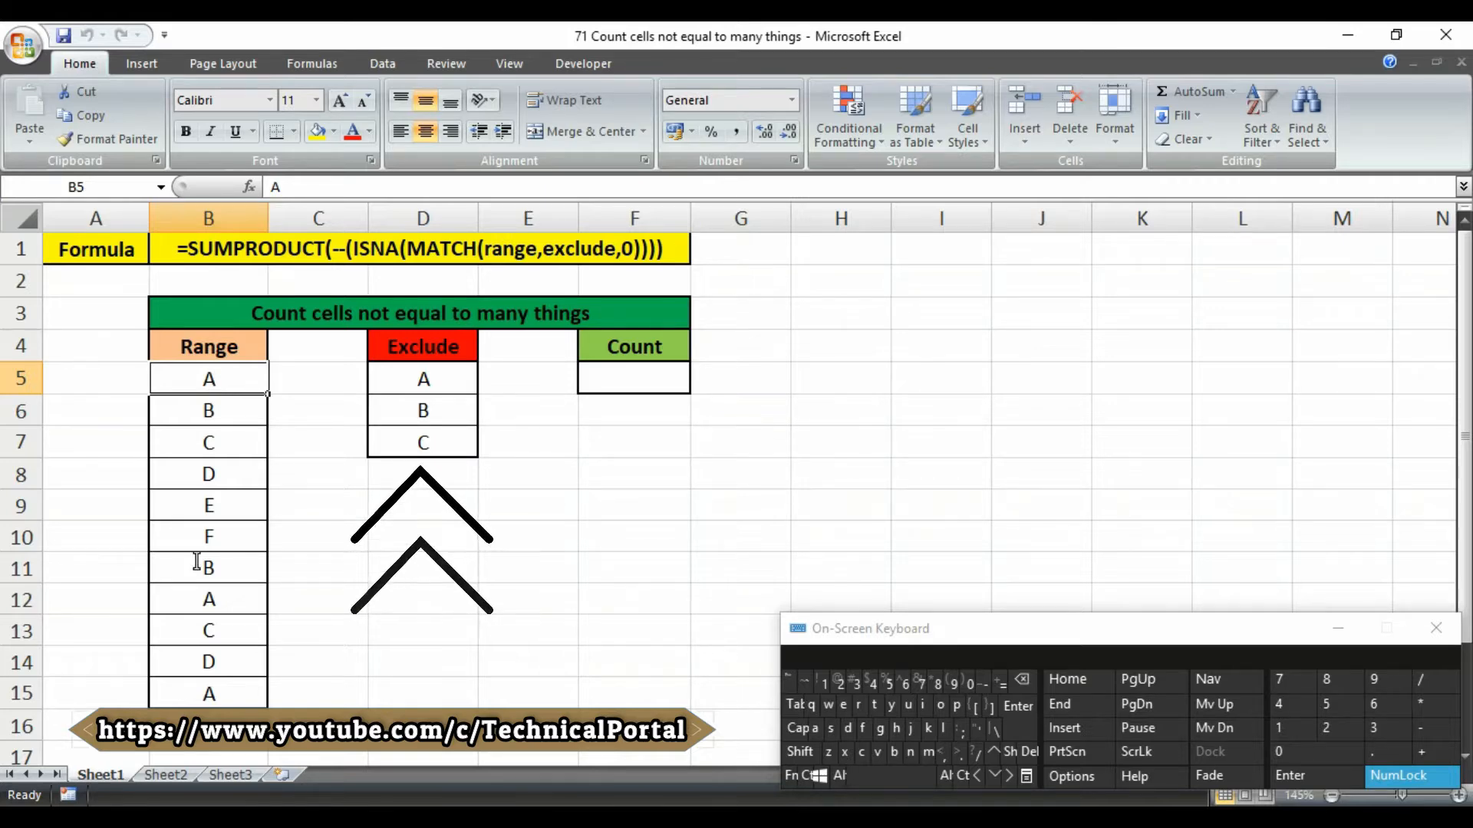
click(441, 383)
click(431, 418)
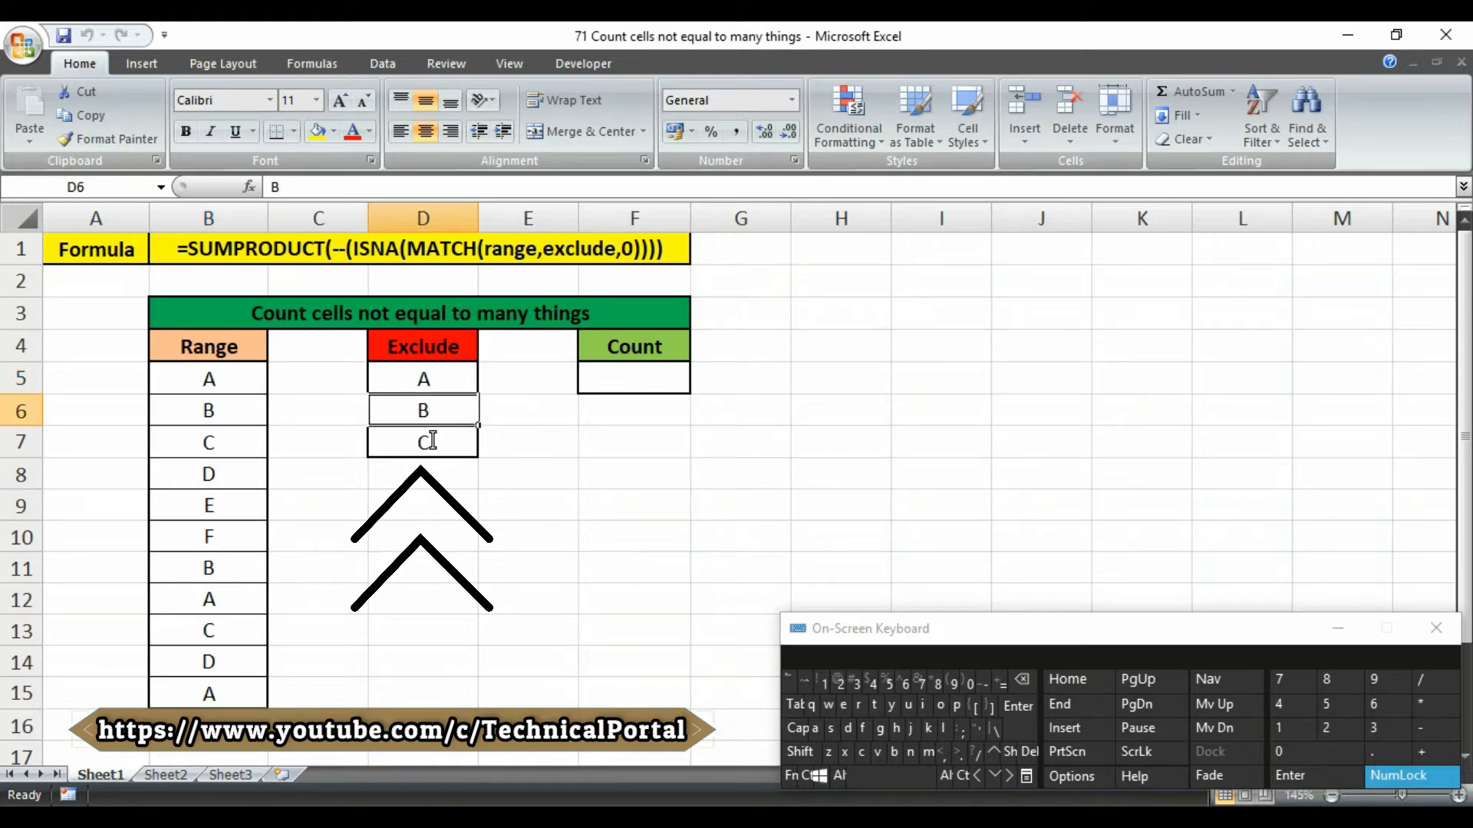
click(433, 441)
click(225, 382)
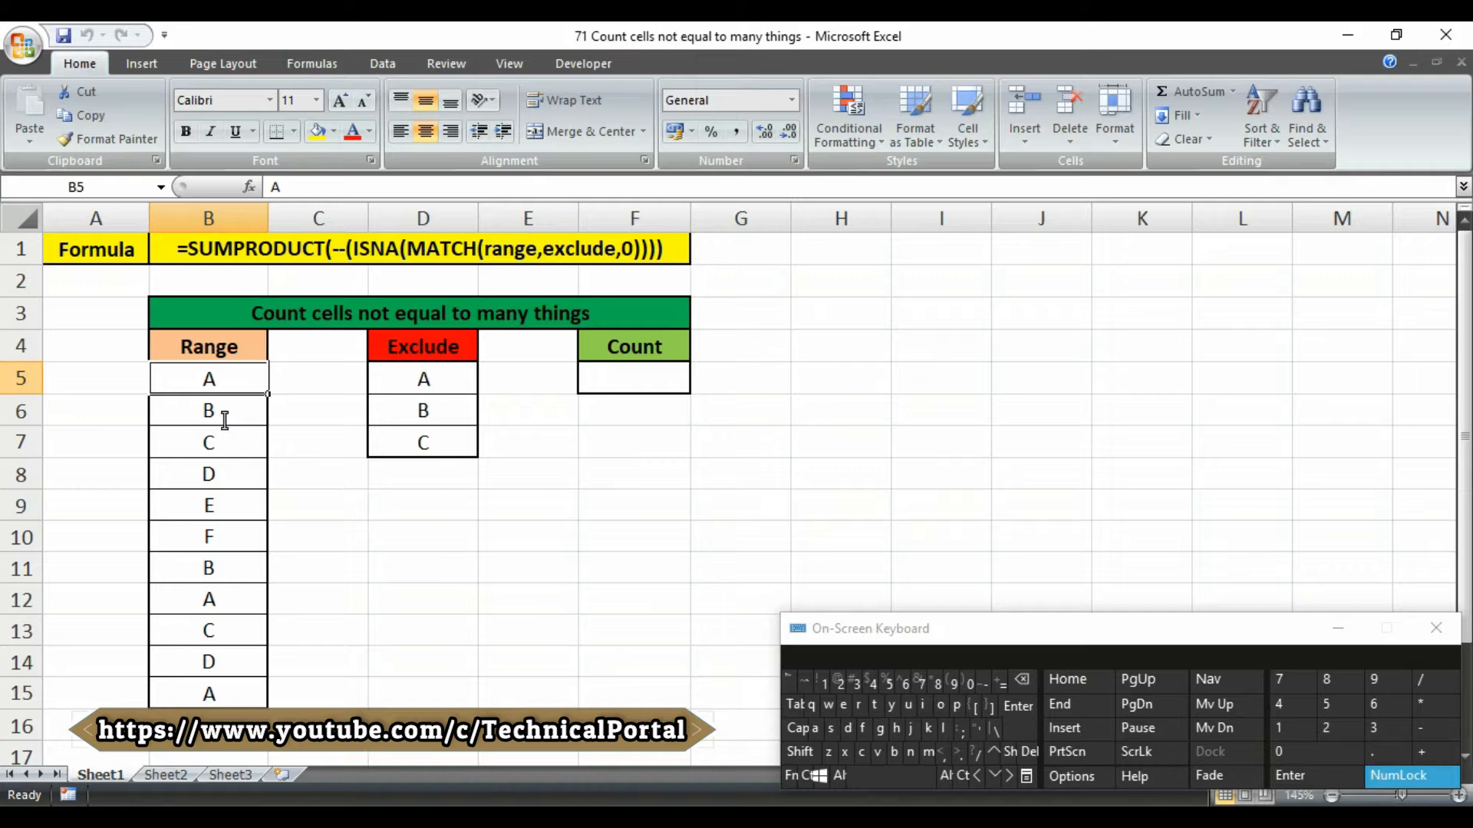
click(224, 414)
click(223, 446)
click(229, 477)
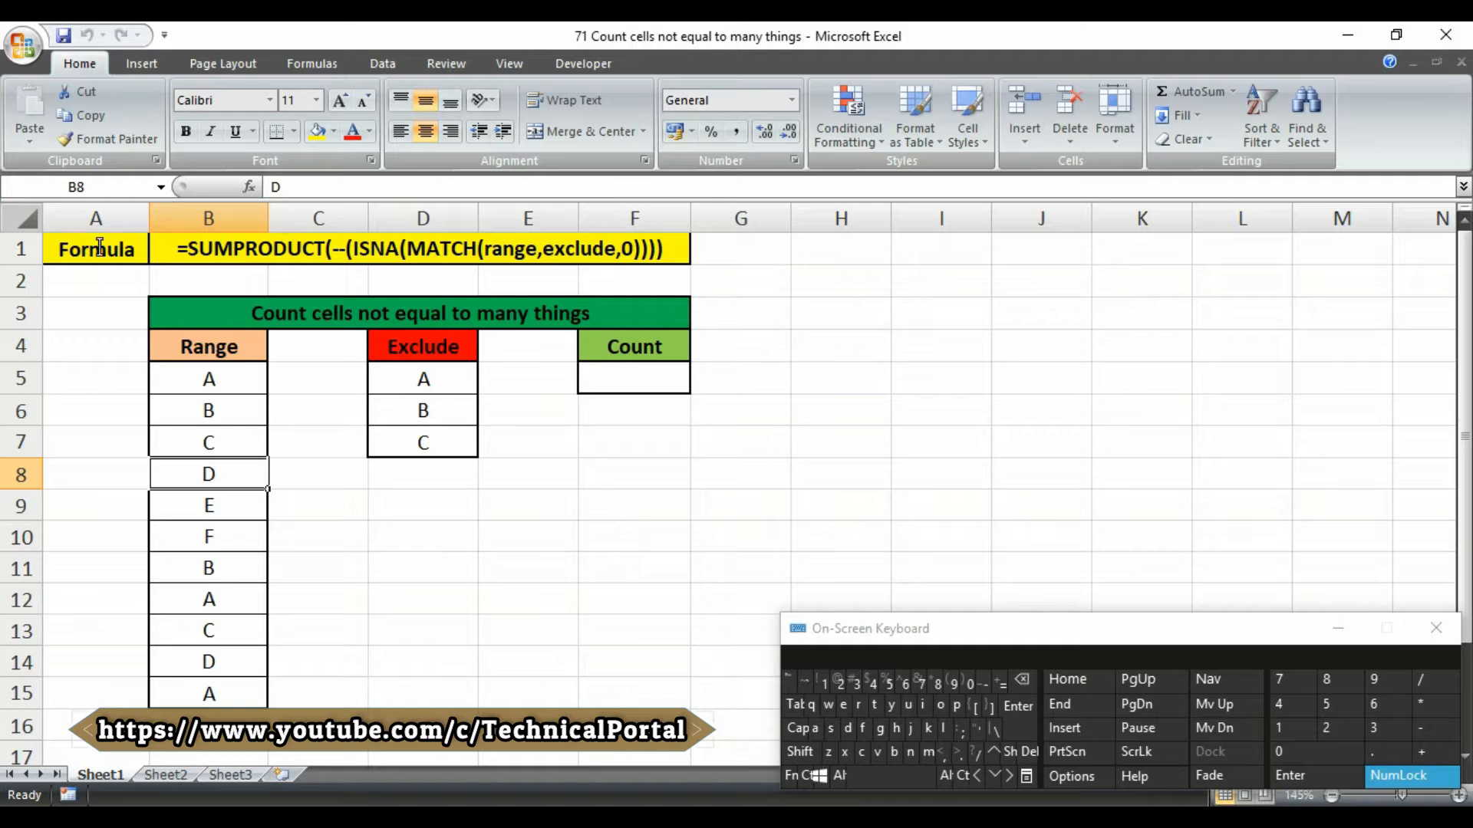
click(640, 379)
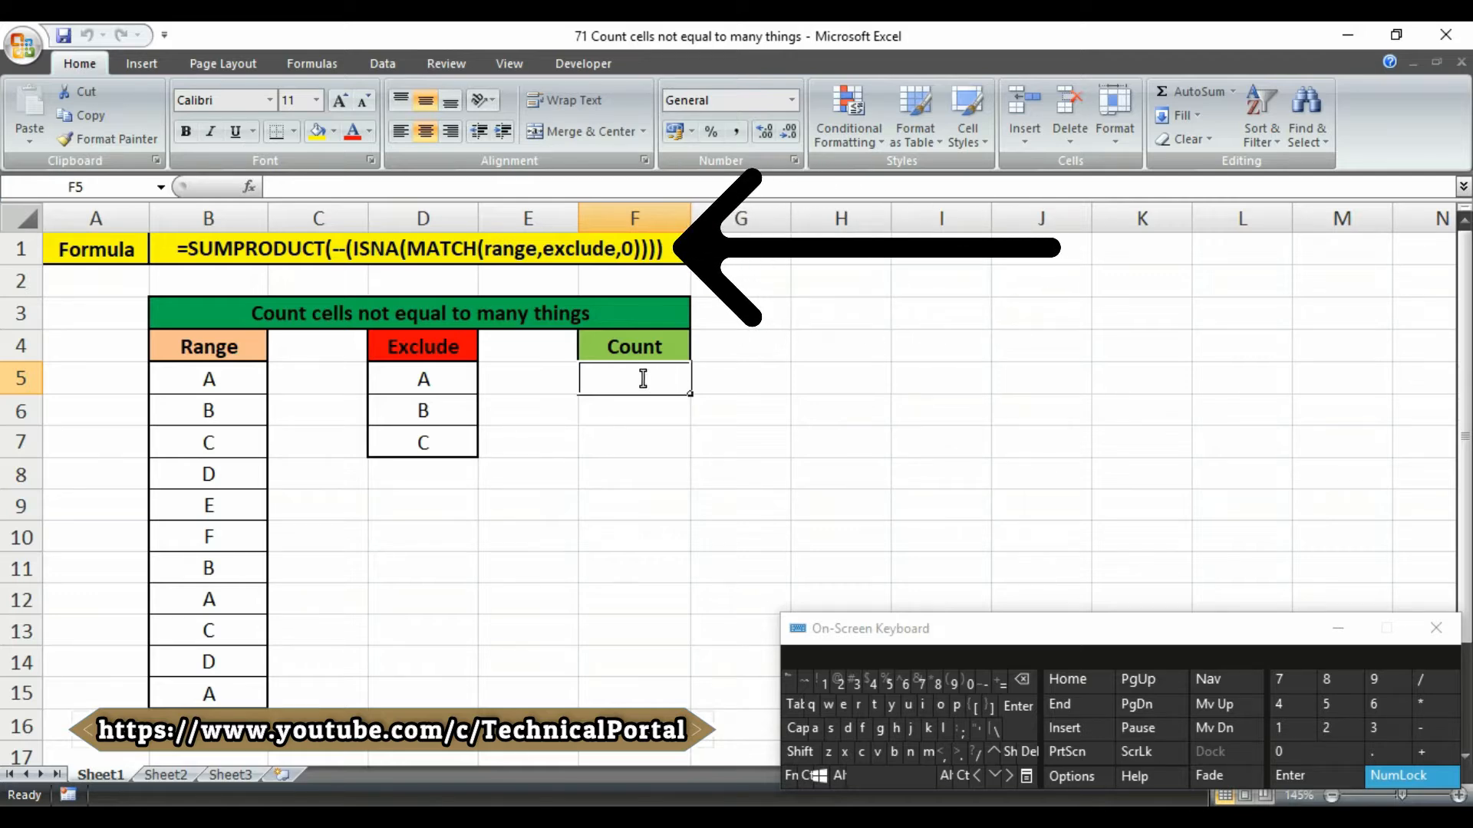
click(459, 260)
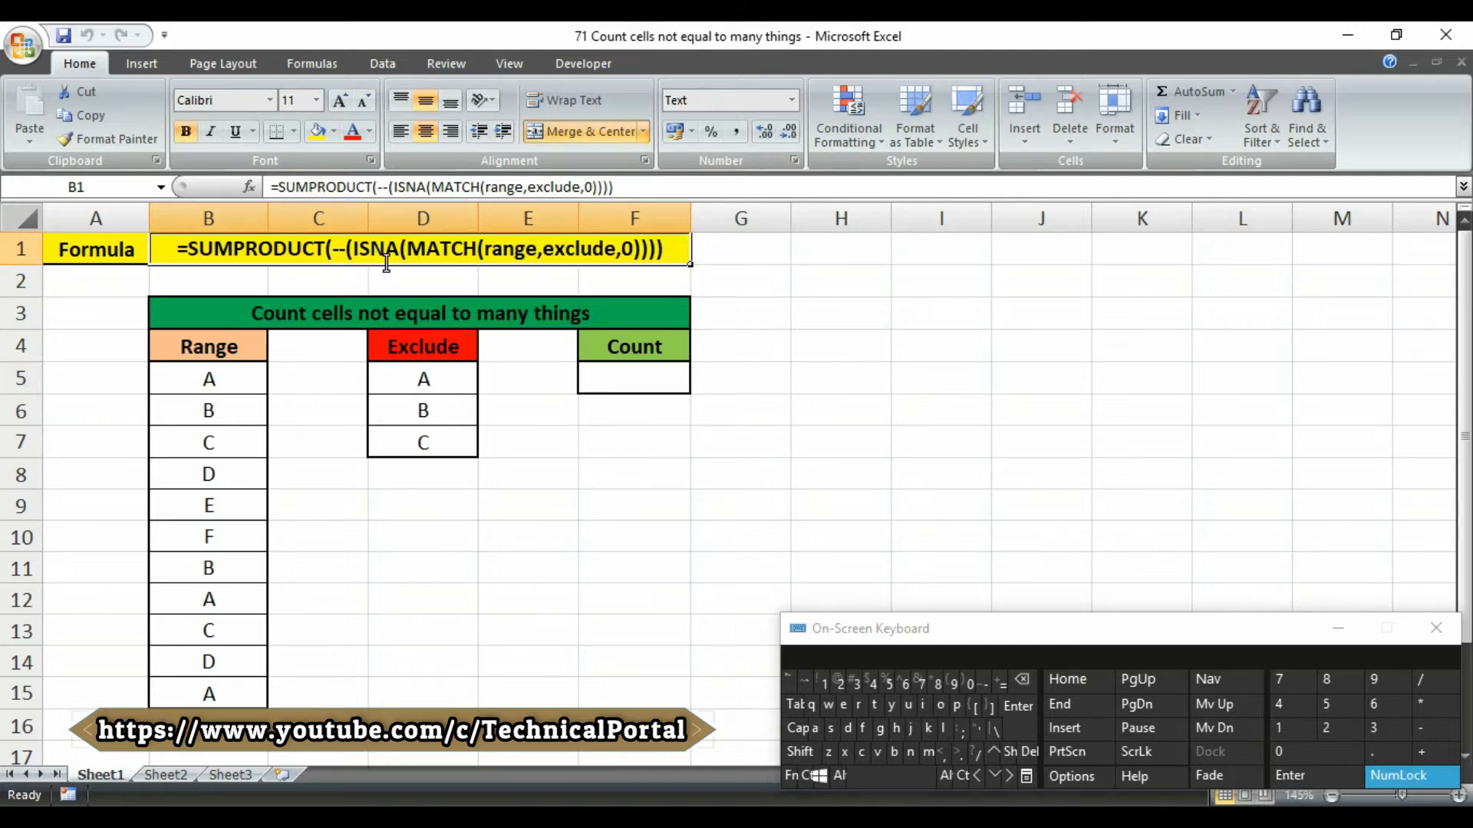
Begin a formula in Count cell F5 with =SUMPRODUCT(--( to sum a double-negated array.
click(629, 381)
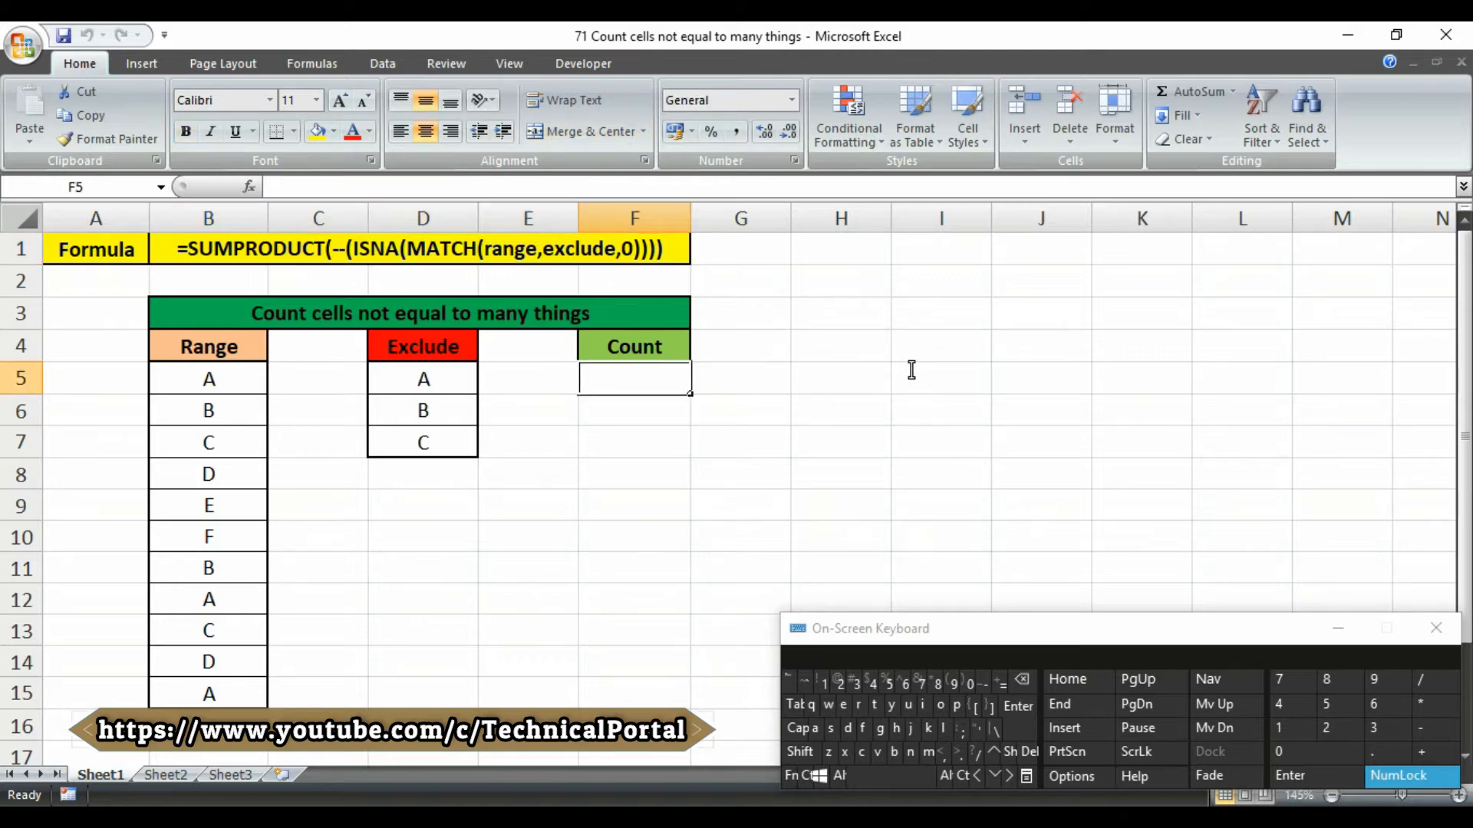
text(=s)
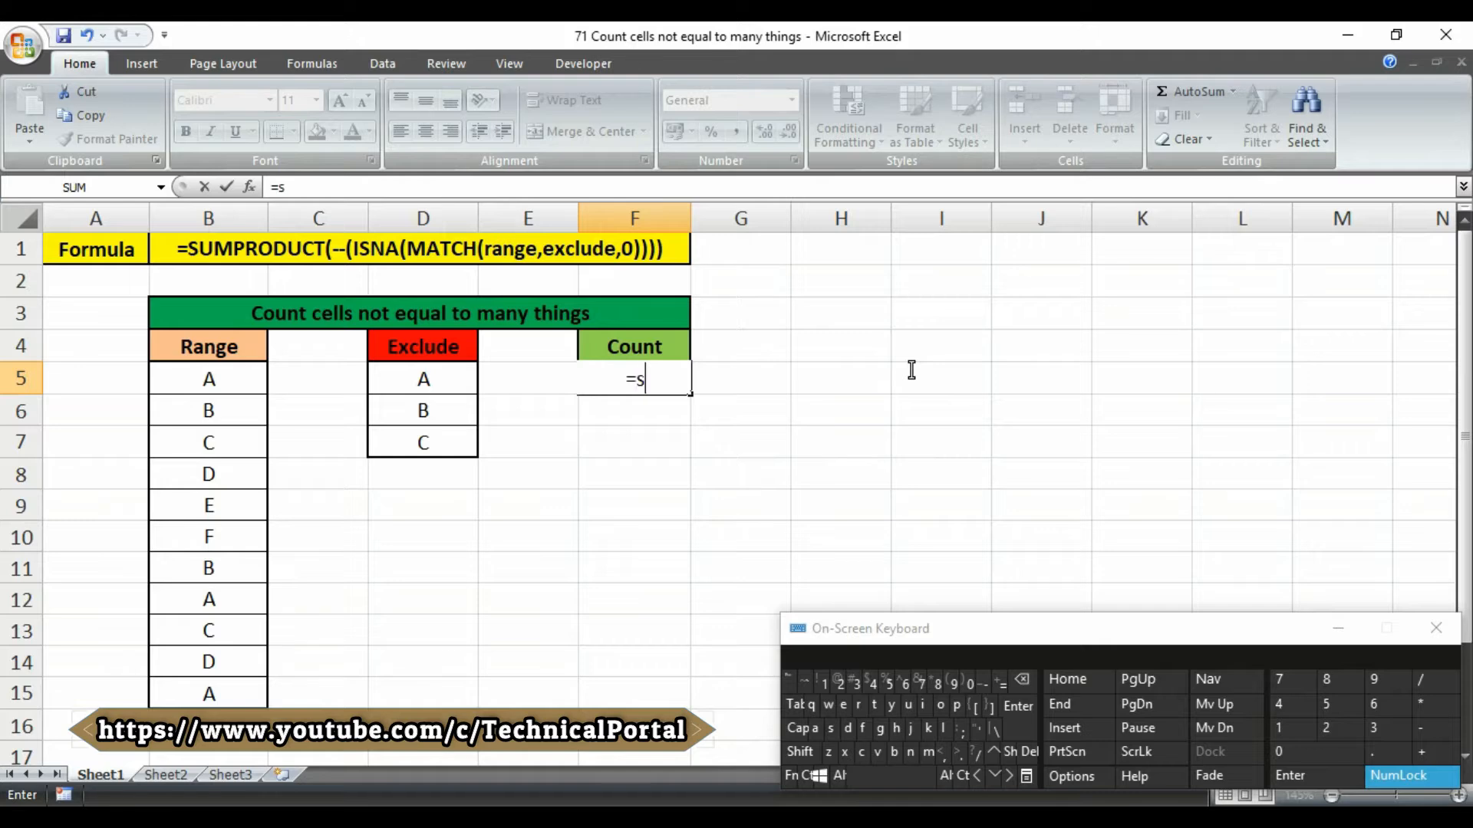
text(ump)
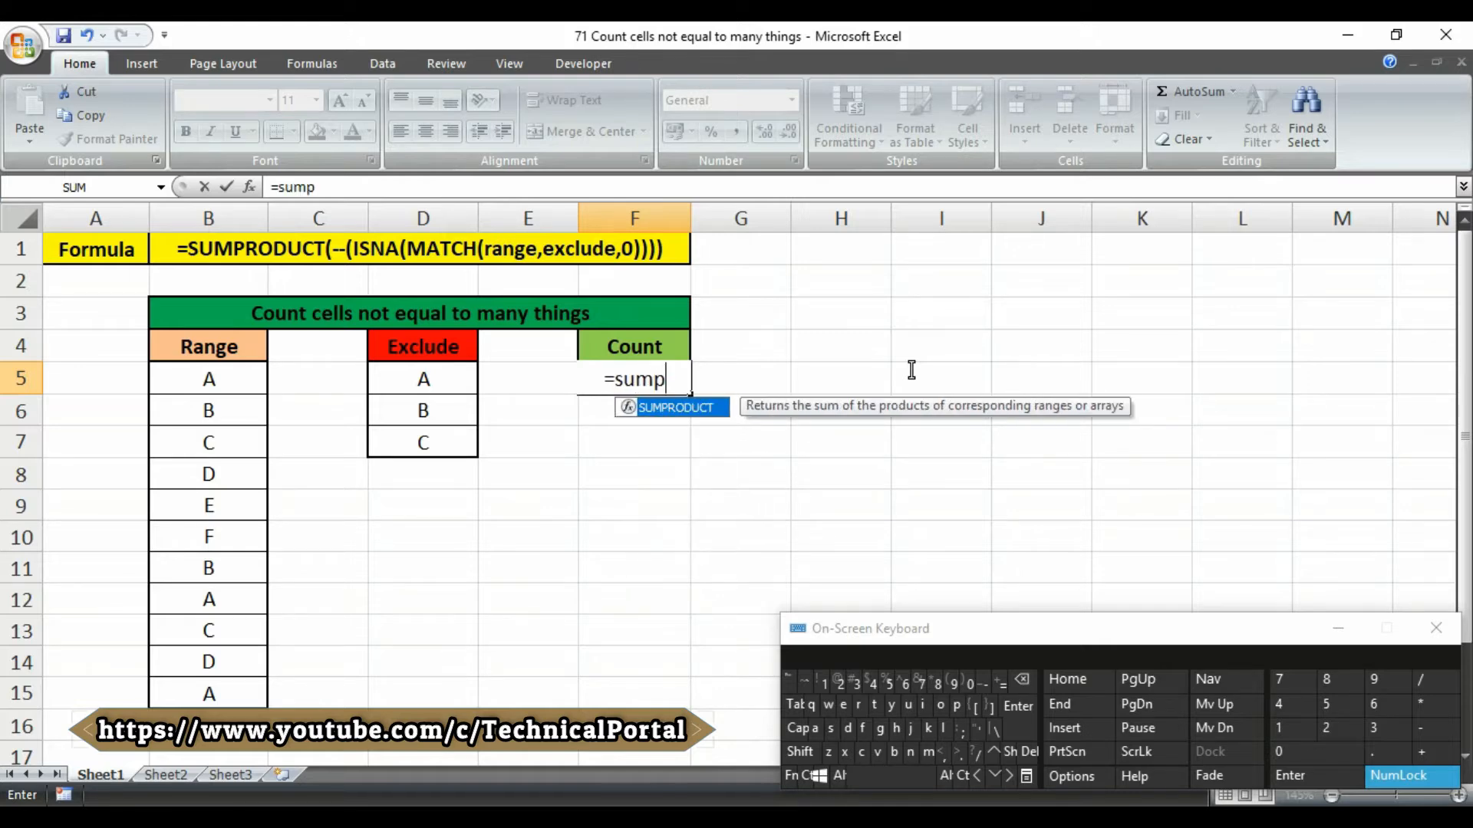
key(Tab)
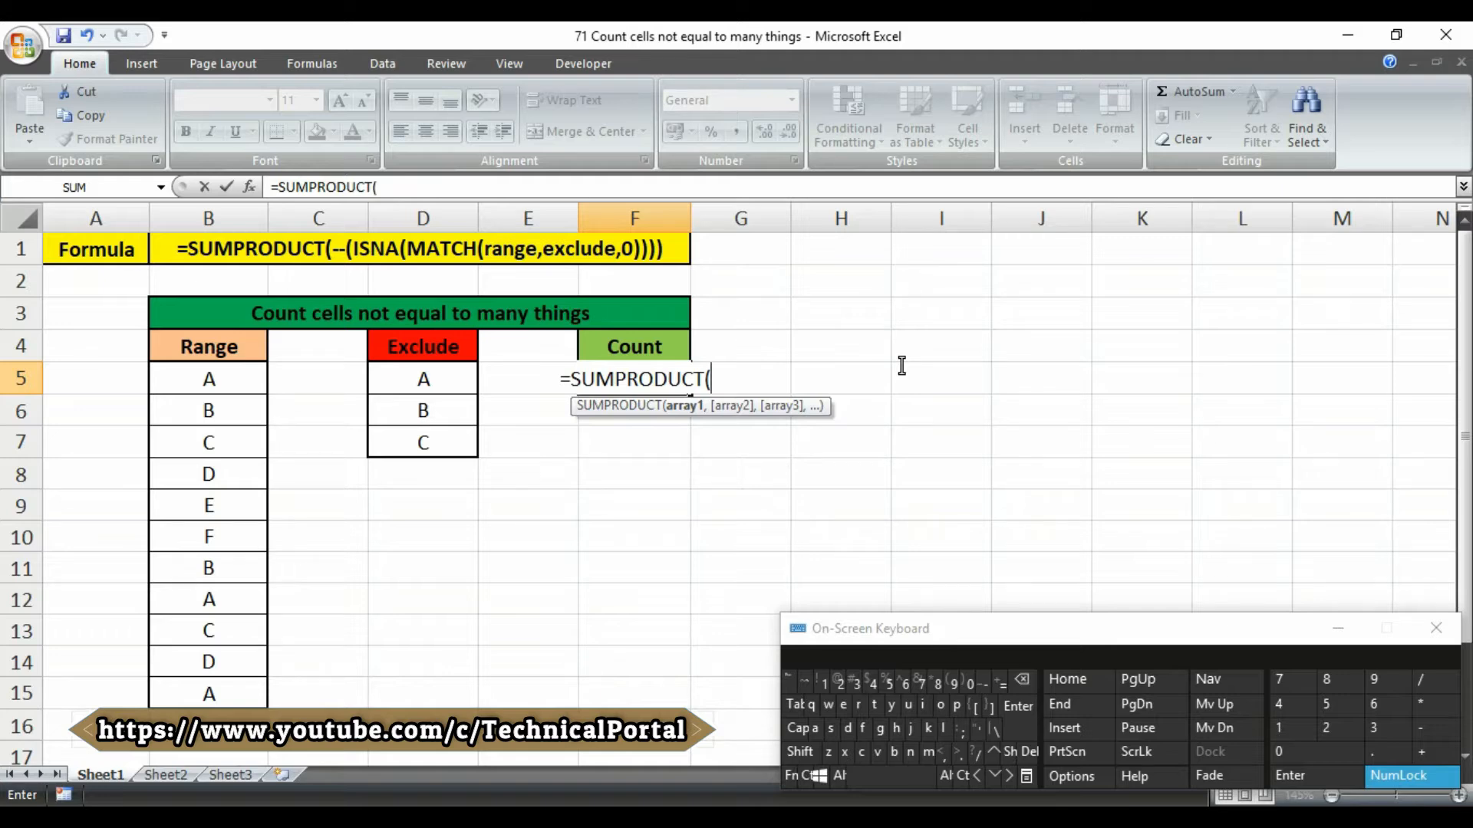
text(--)
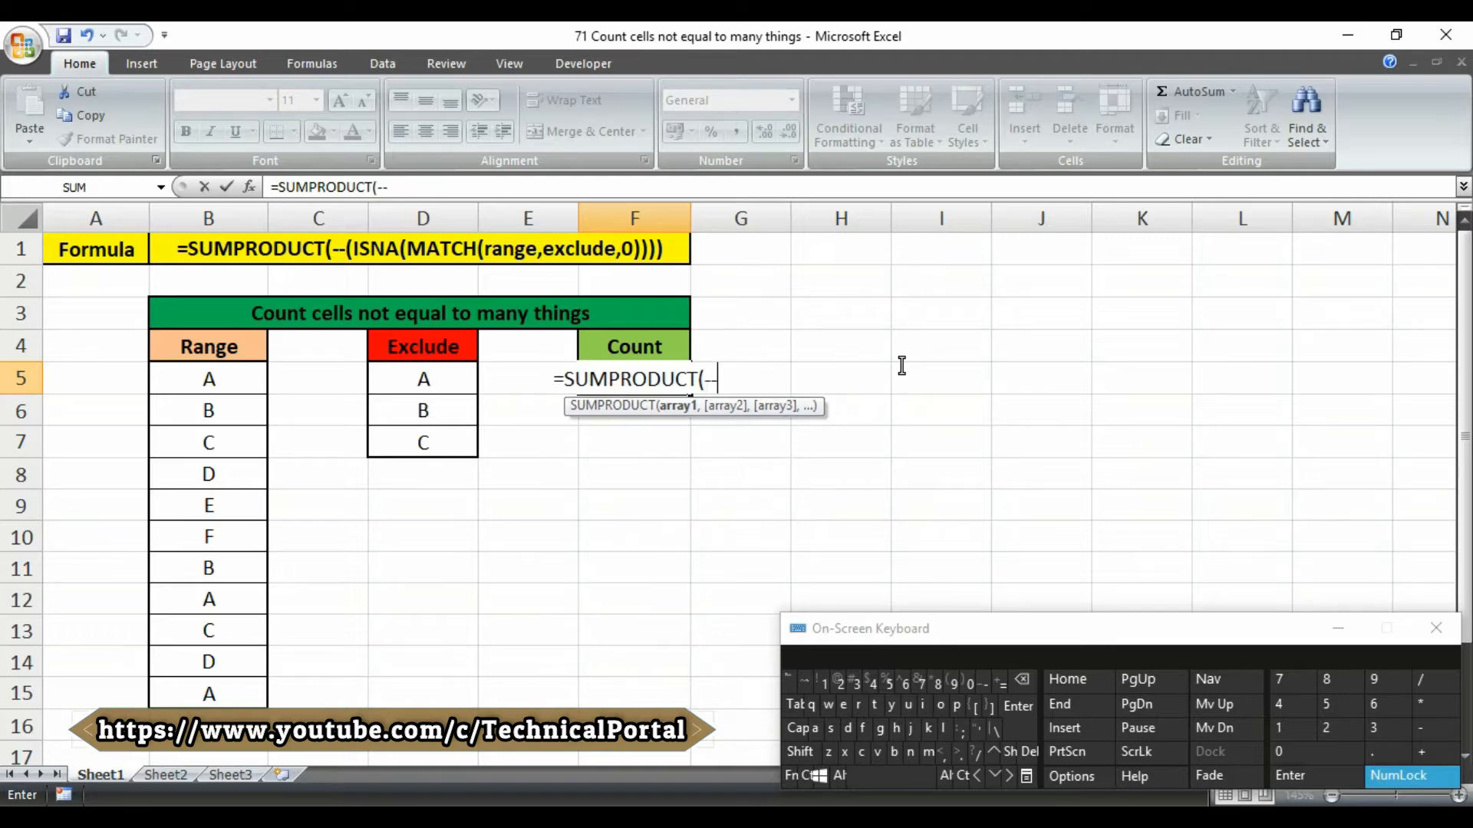
key(shift)
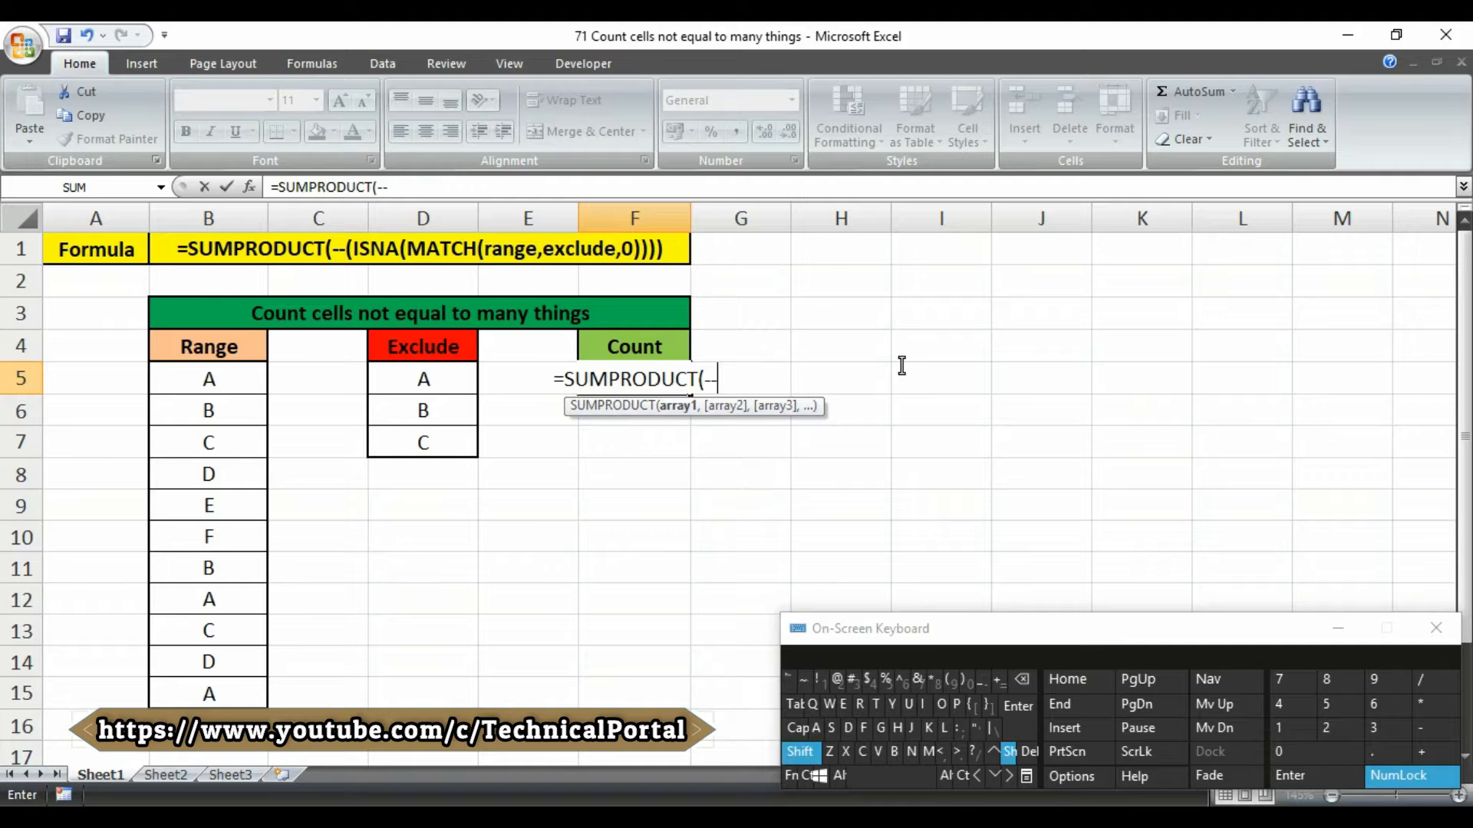
text(()
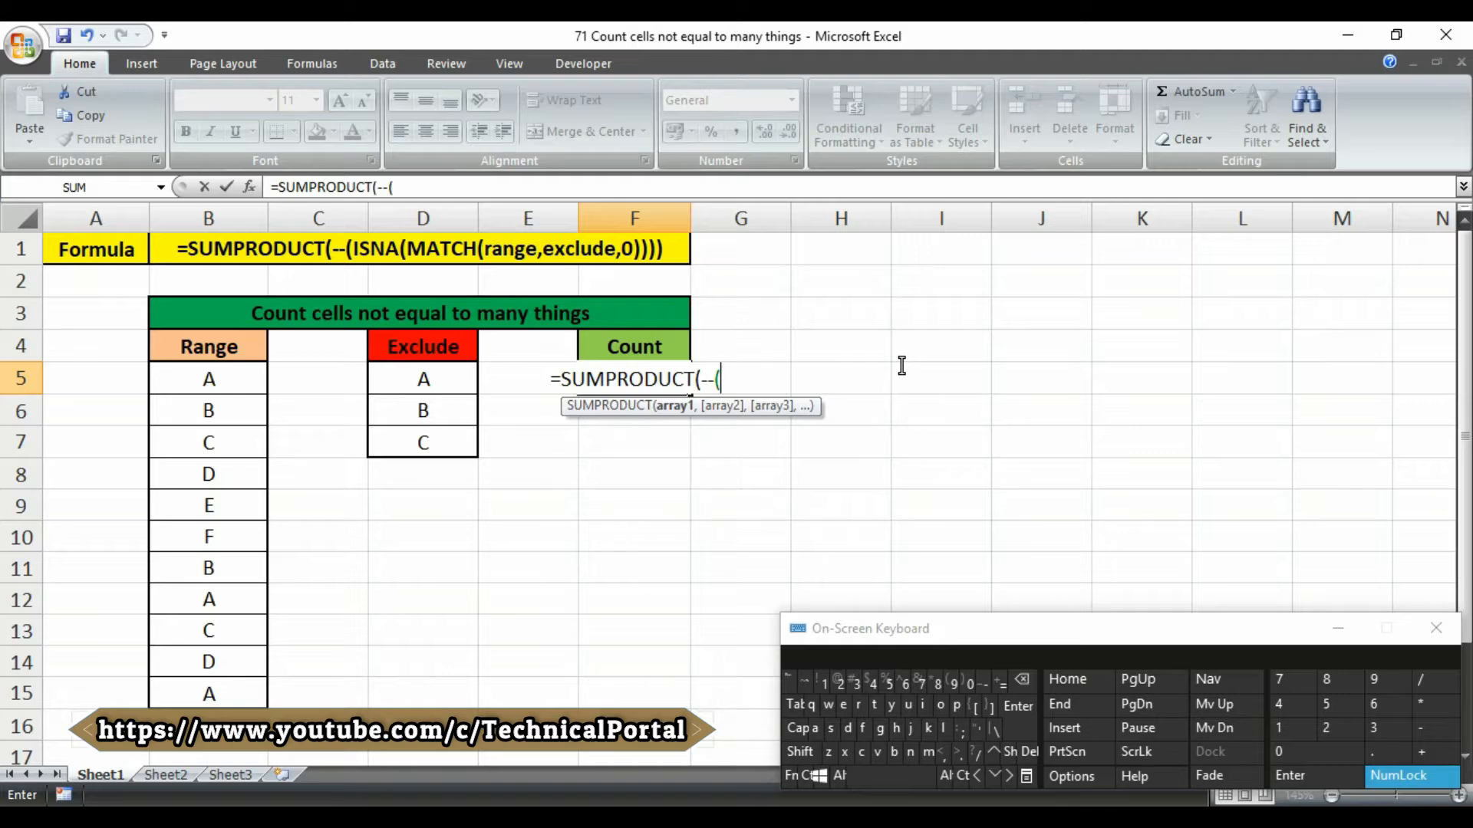
Nest the ISNA function with MATCH inside it in the F5 formula, as ISNA(MATCH(.
text(i)
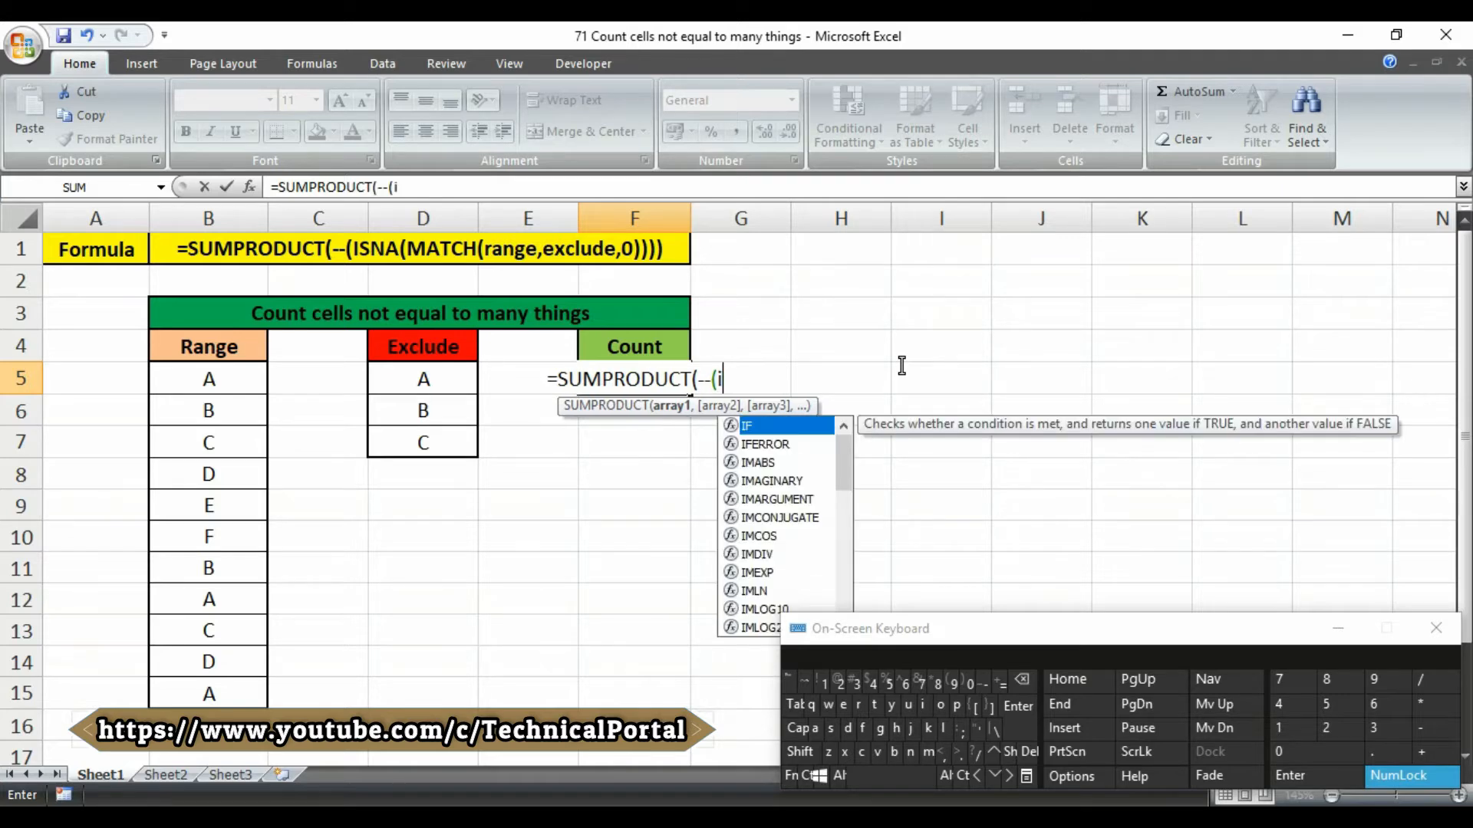
text(sna)
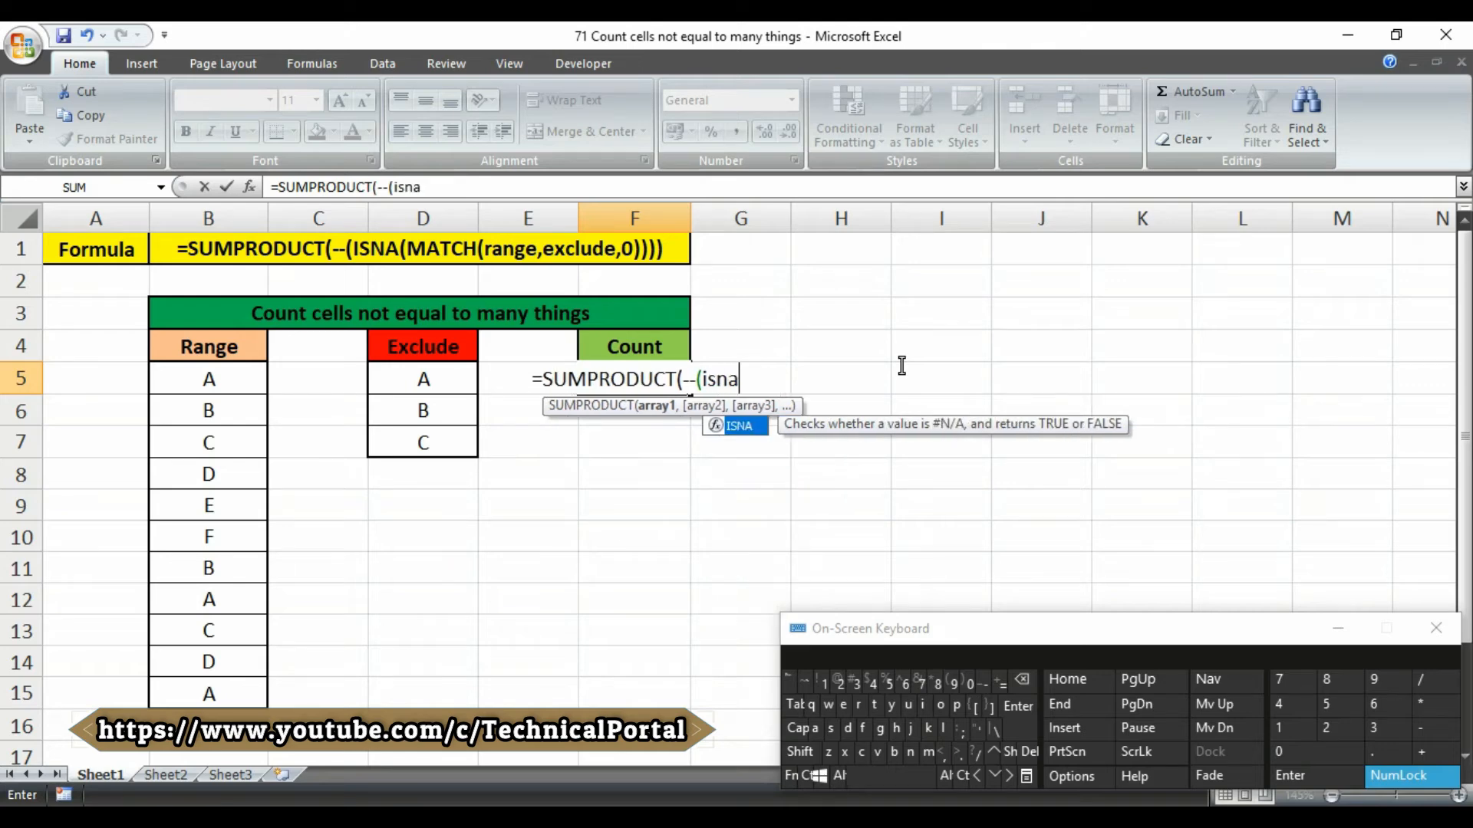
key(Tab)
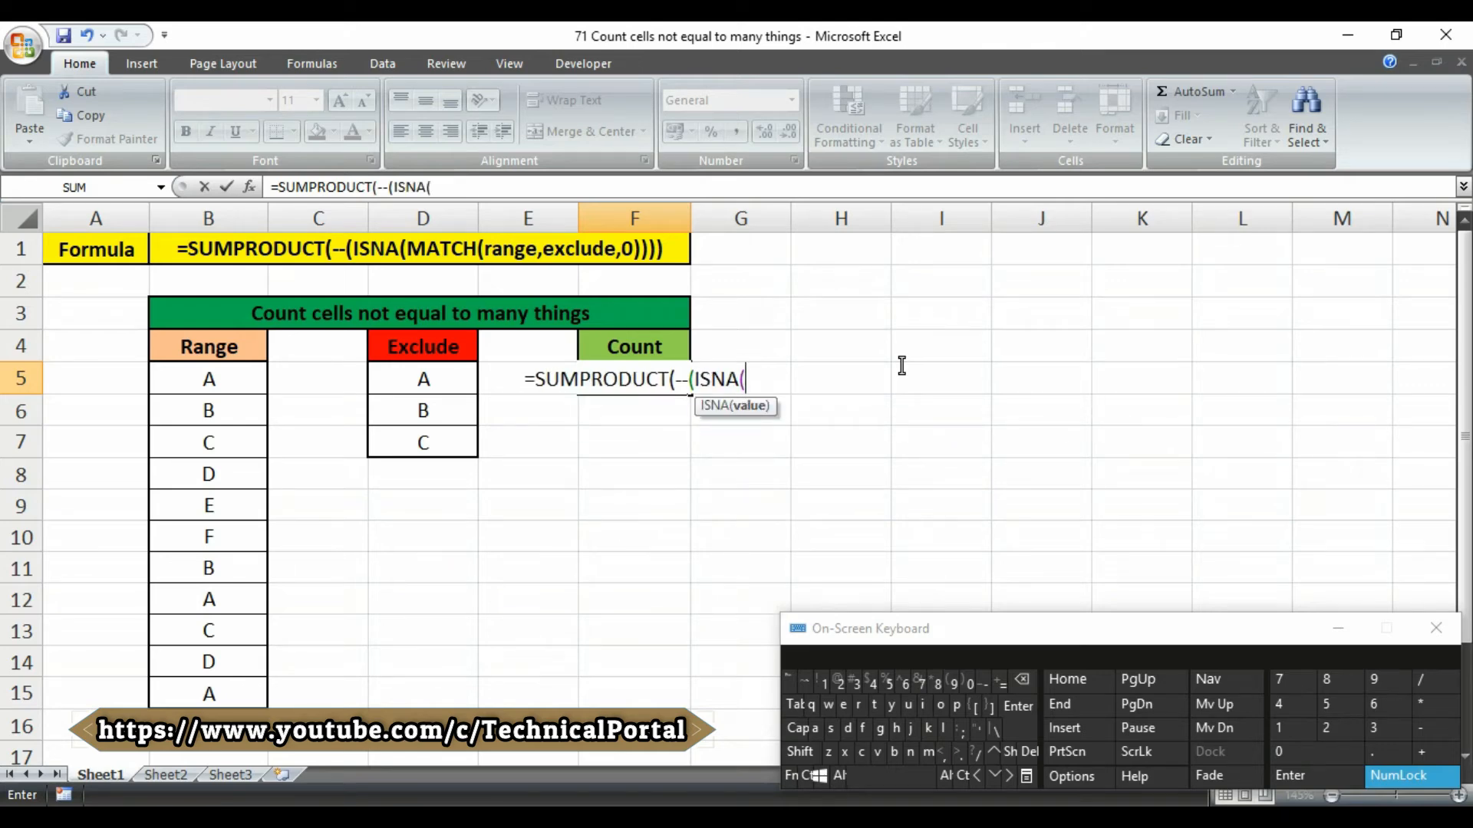
text(ma)
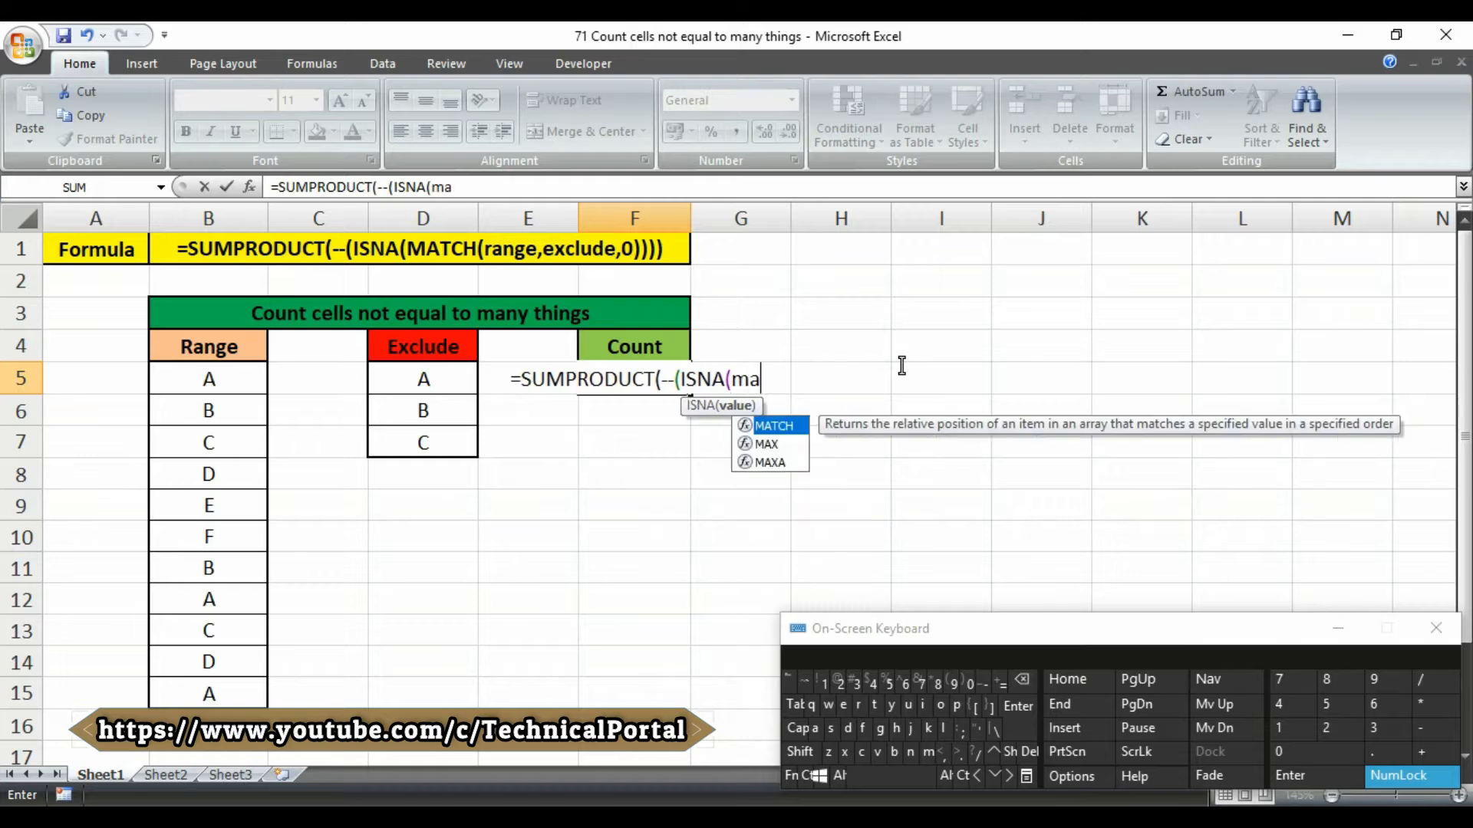
text(tcg)
key(BackSpace)
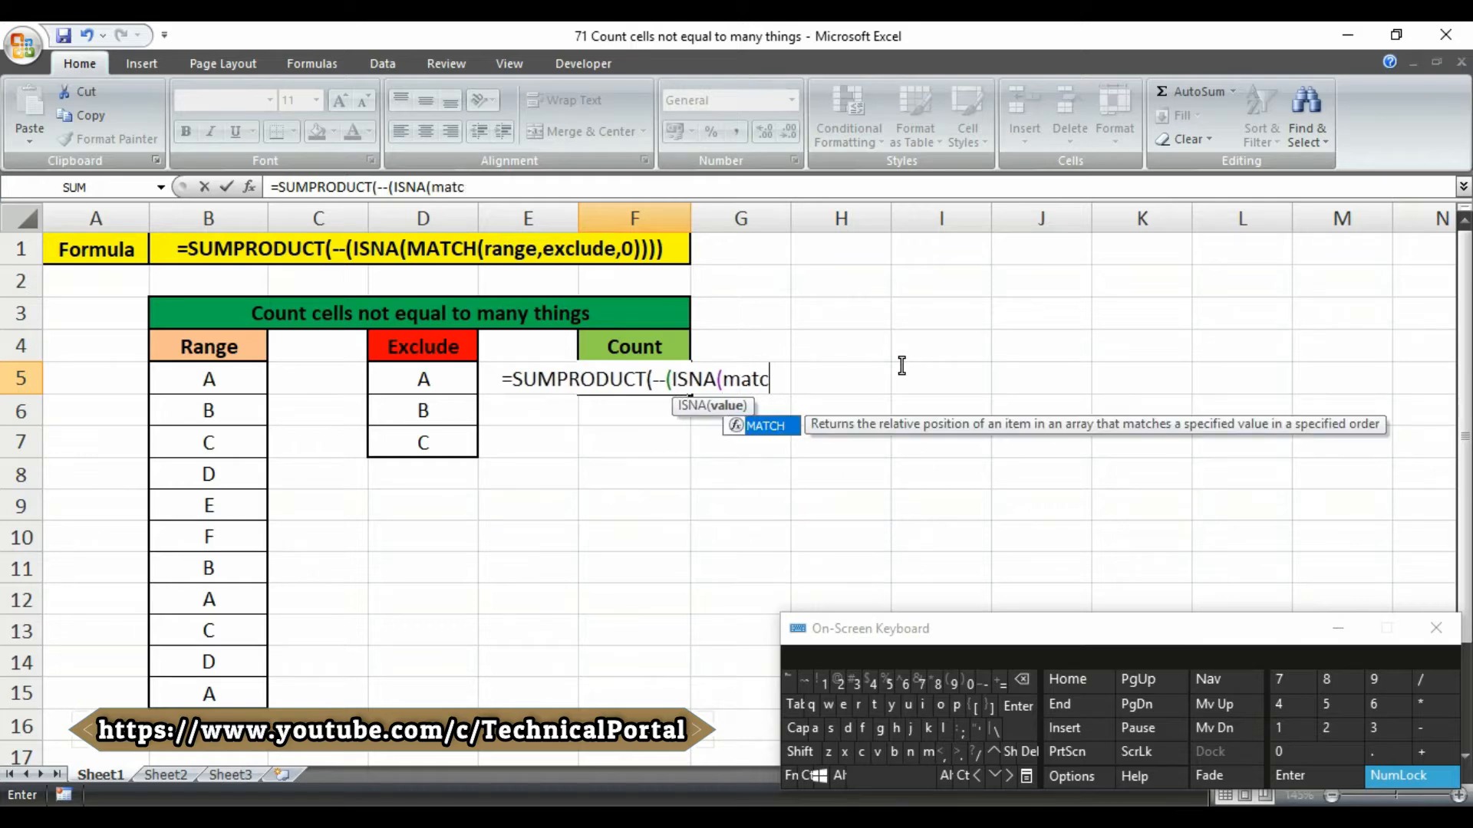
key(Tab)
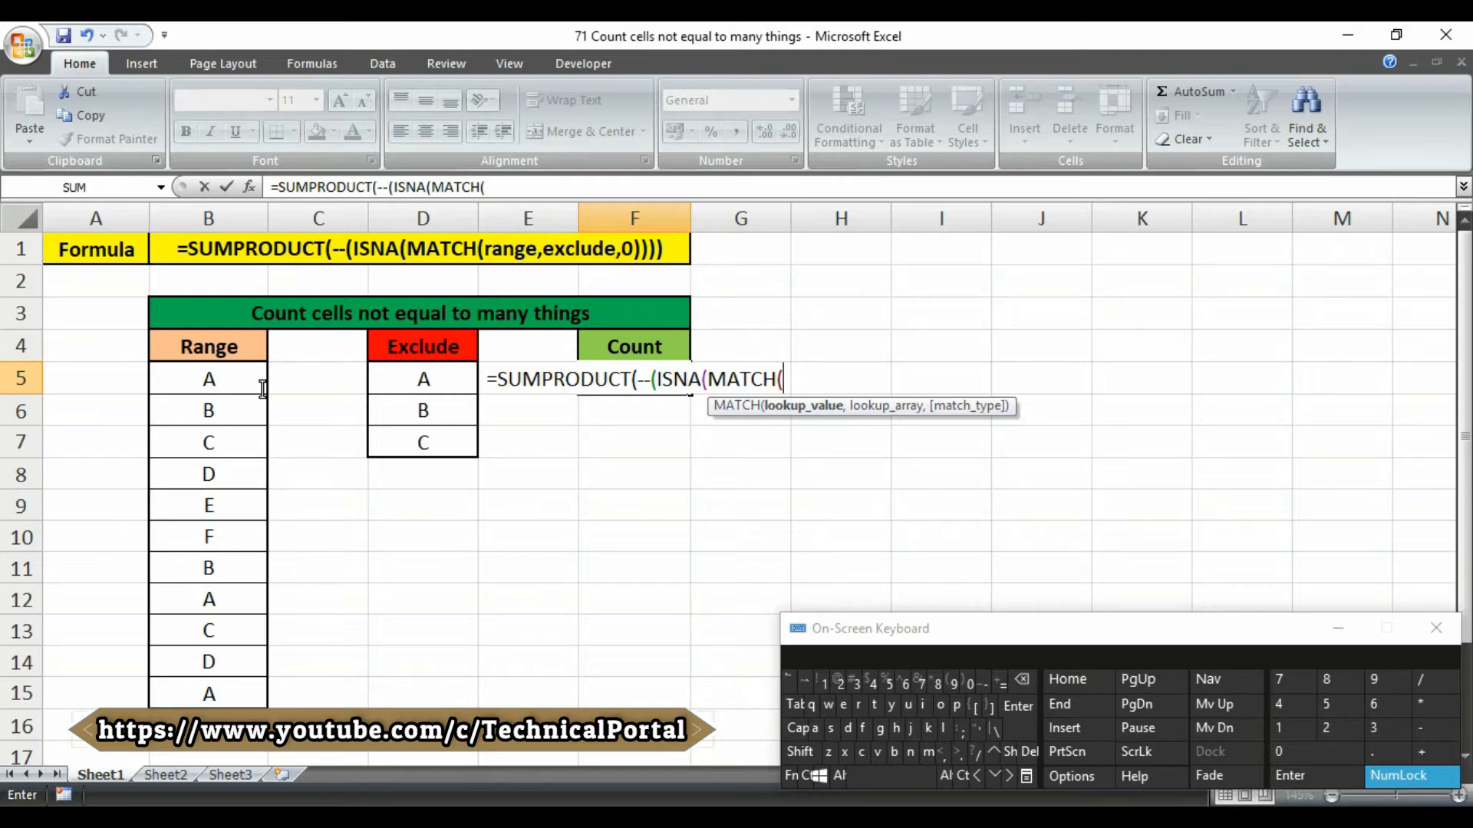
Complete MATCH with lookup values B5:B15, lookup array D5:D7 and match type 0, close all parentheses and enter the formula.
drag(225, 384, 202, 688)
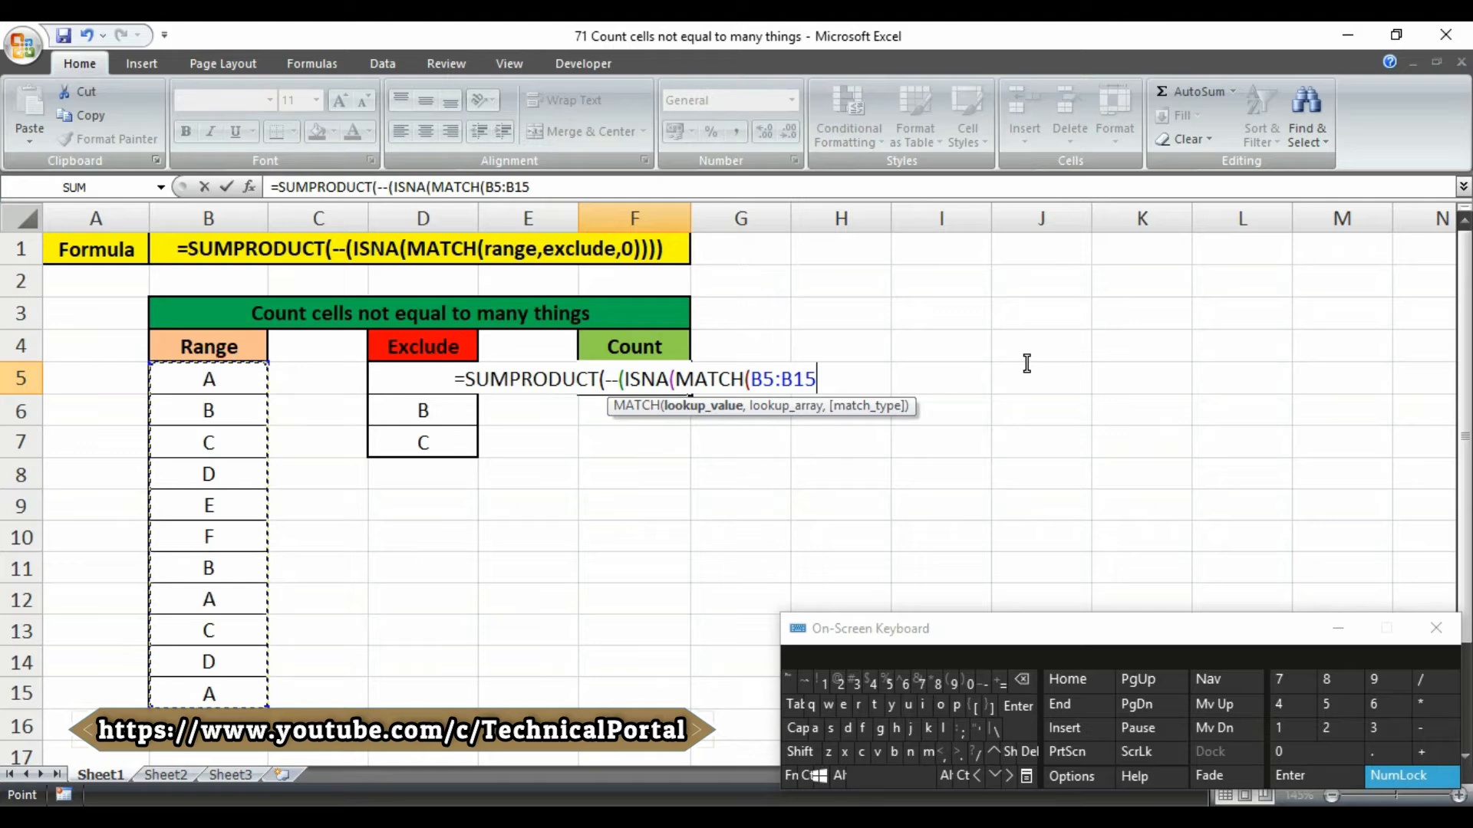
text(,)
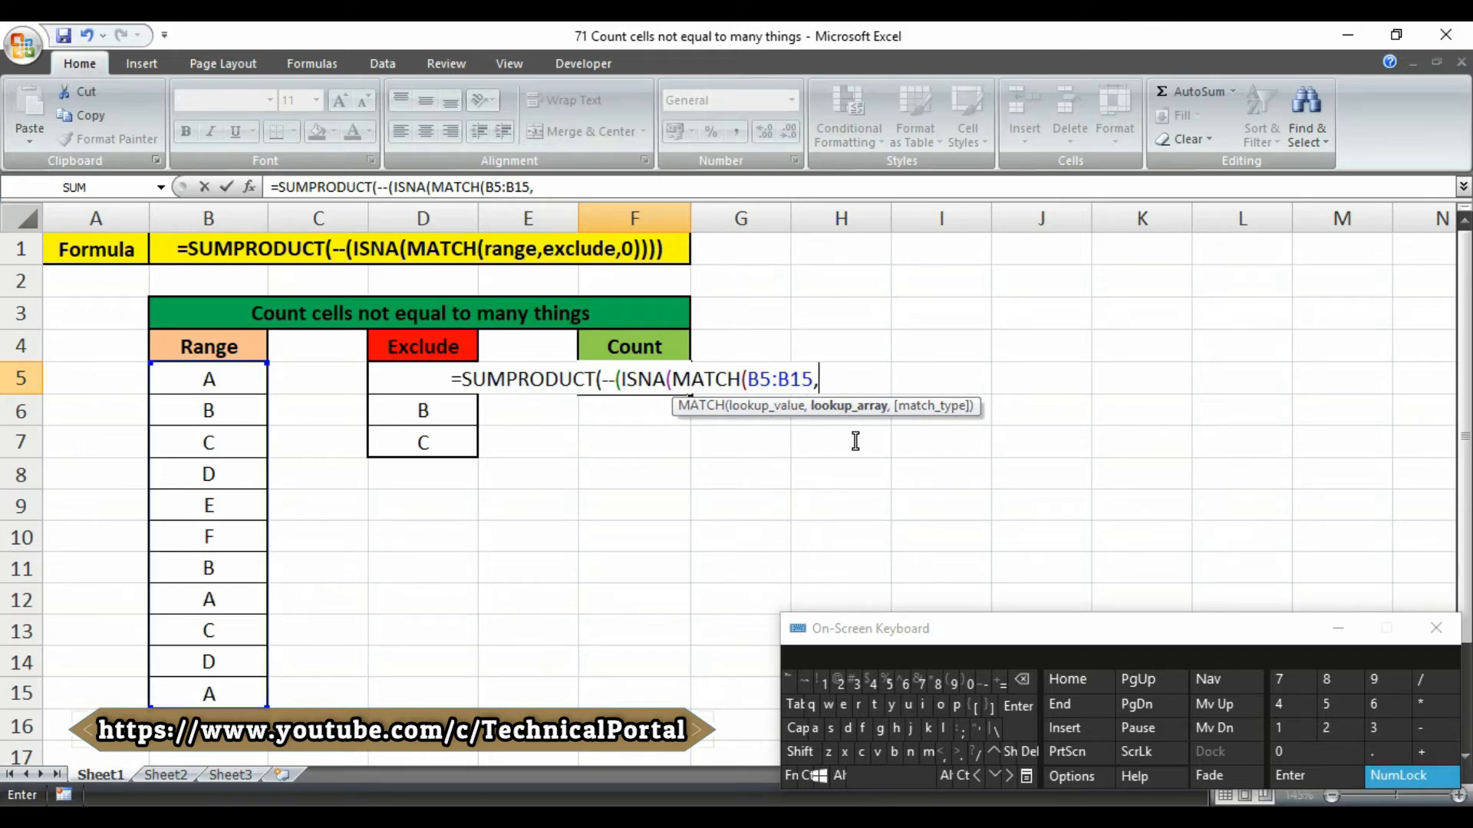
click(833, 378)
drag(400, 441, 408, 377)
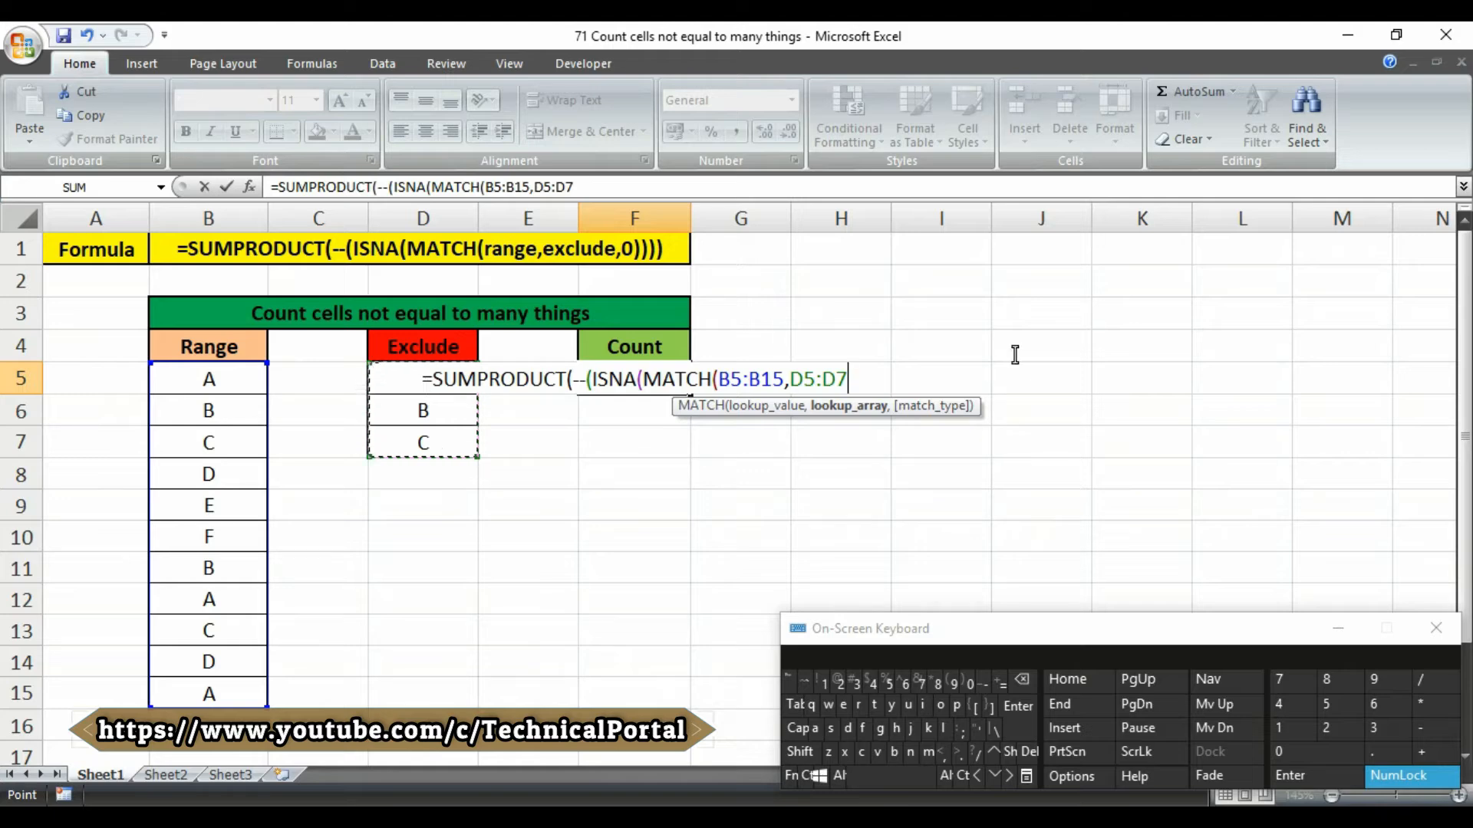
text(,)
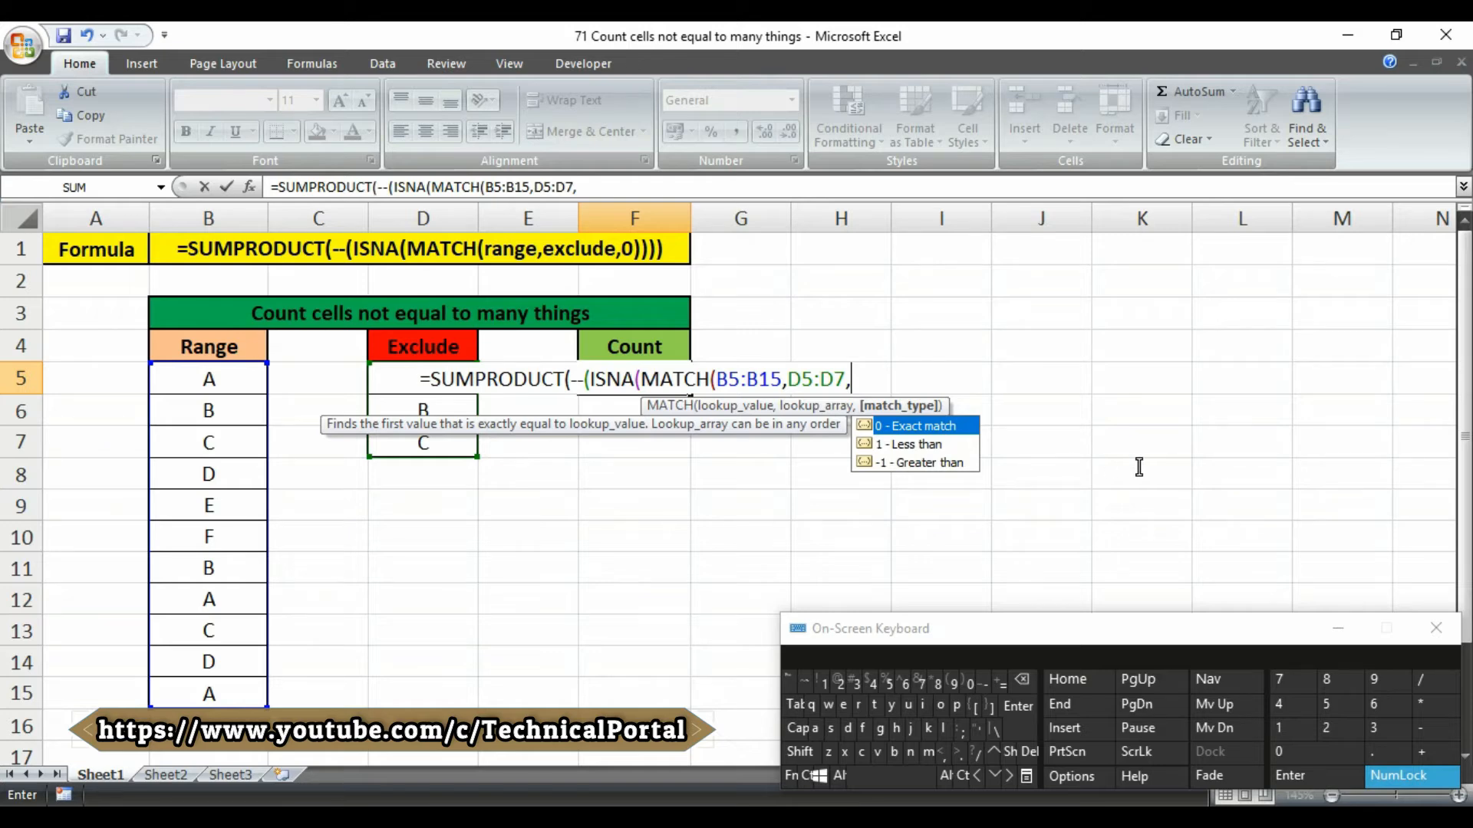
text(0)
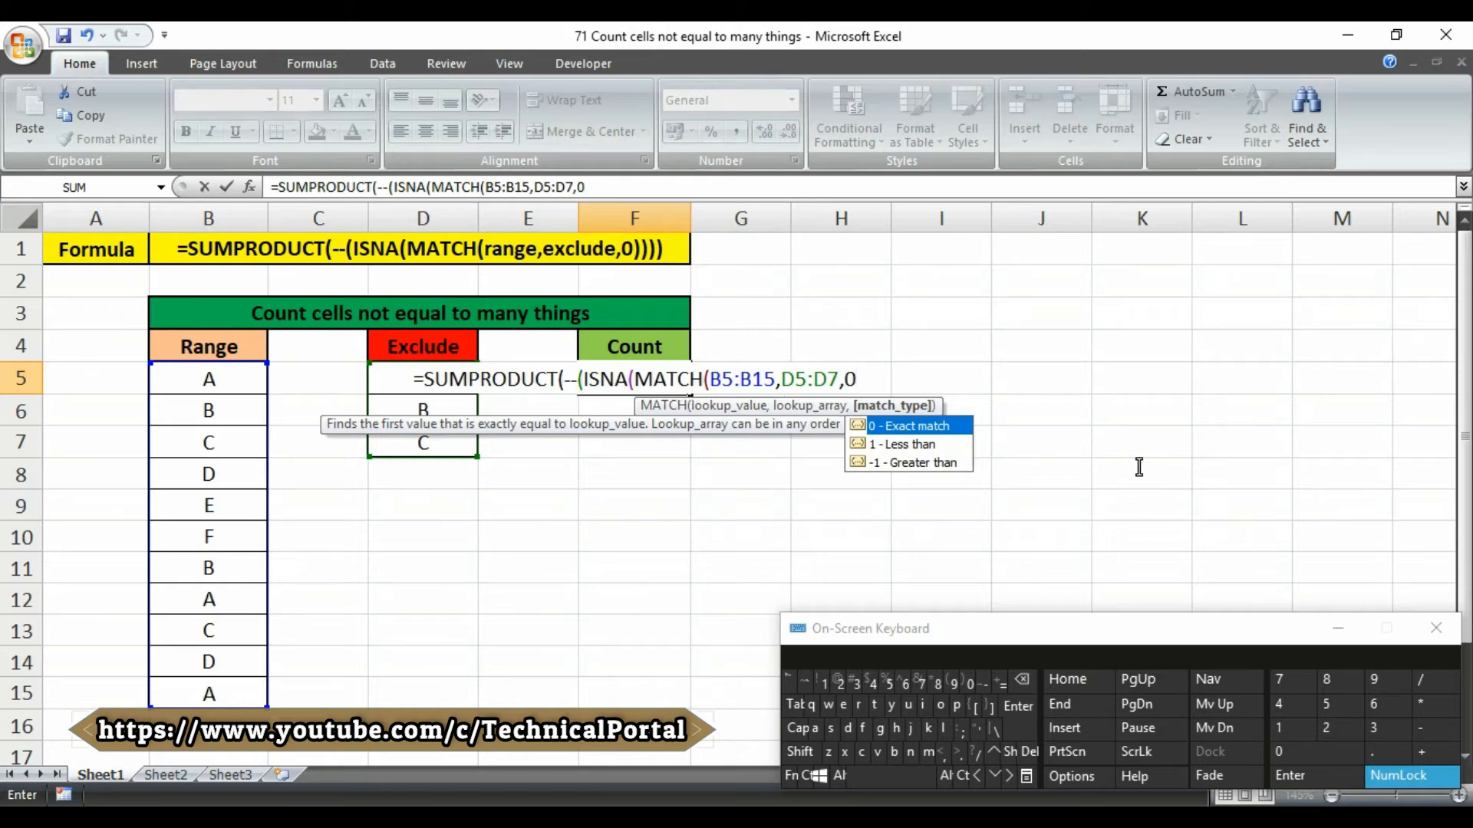
click(800, 752)
text()))))
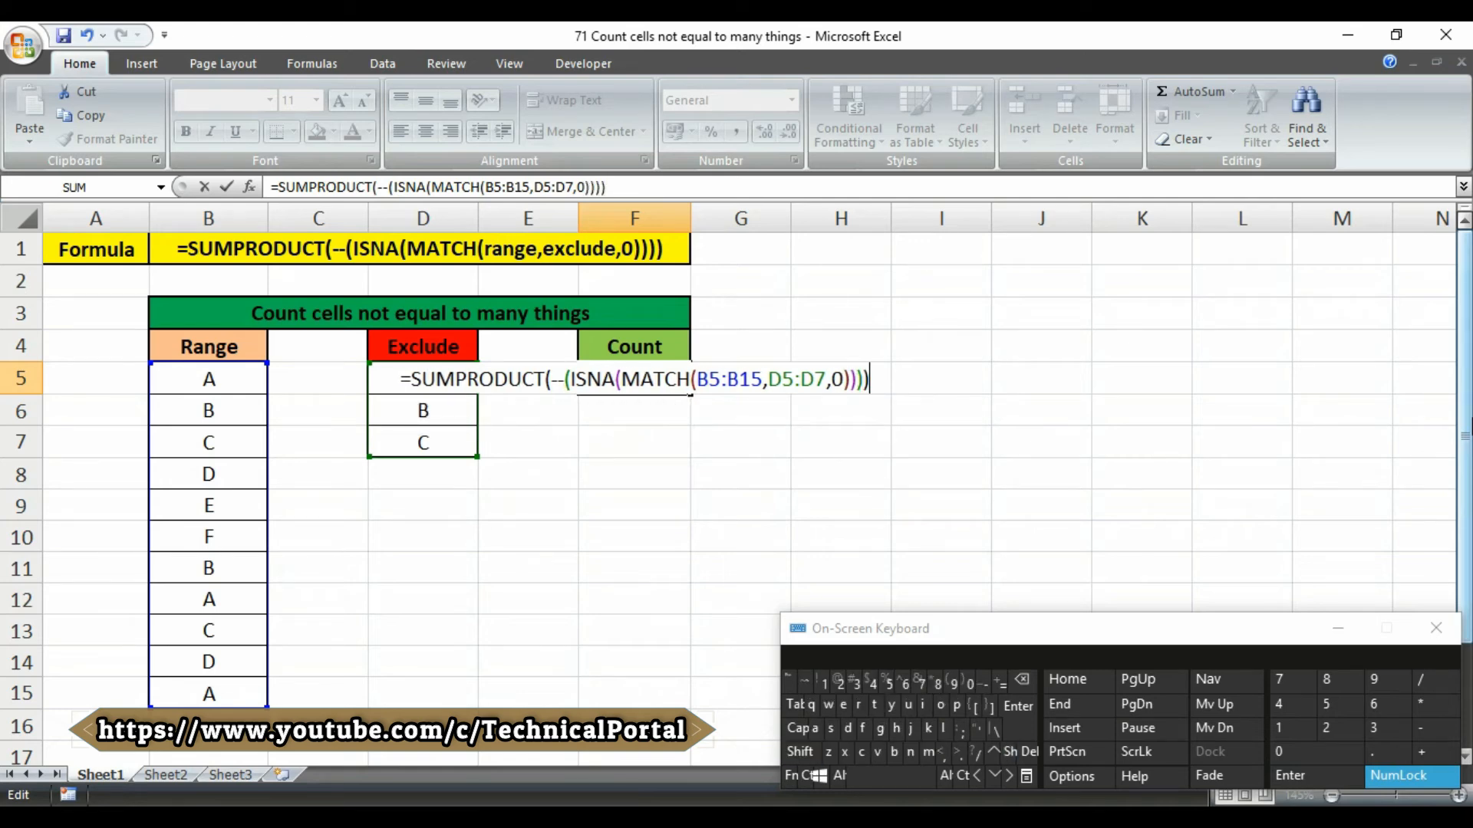
key(Return)
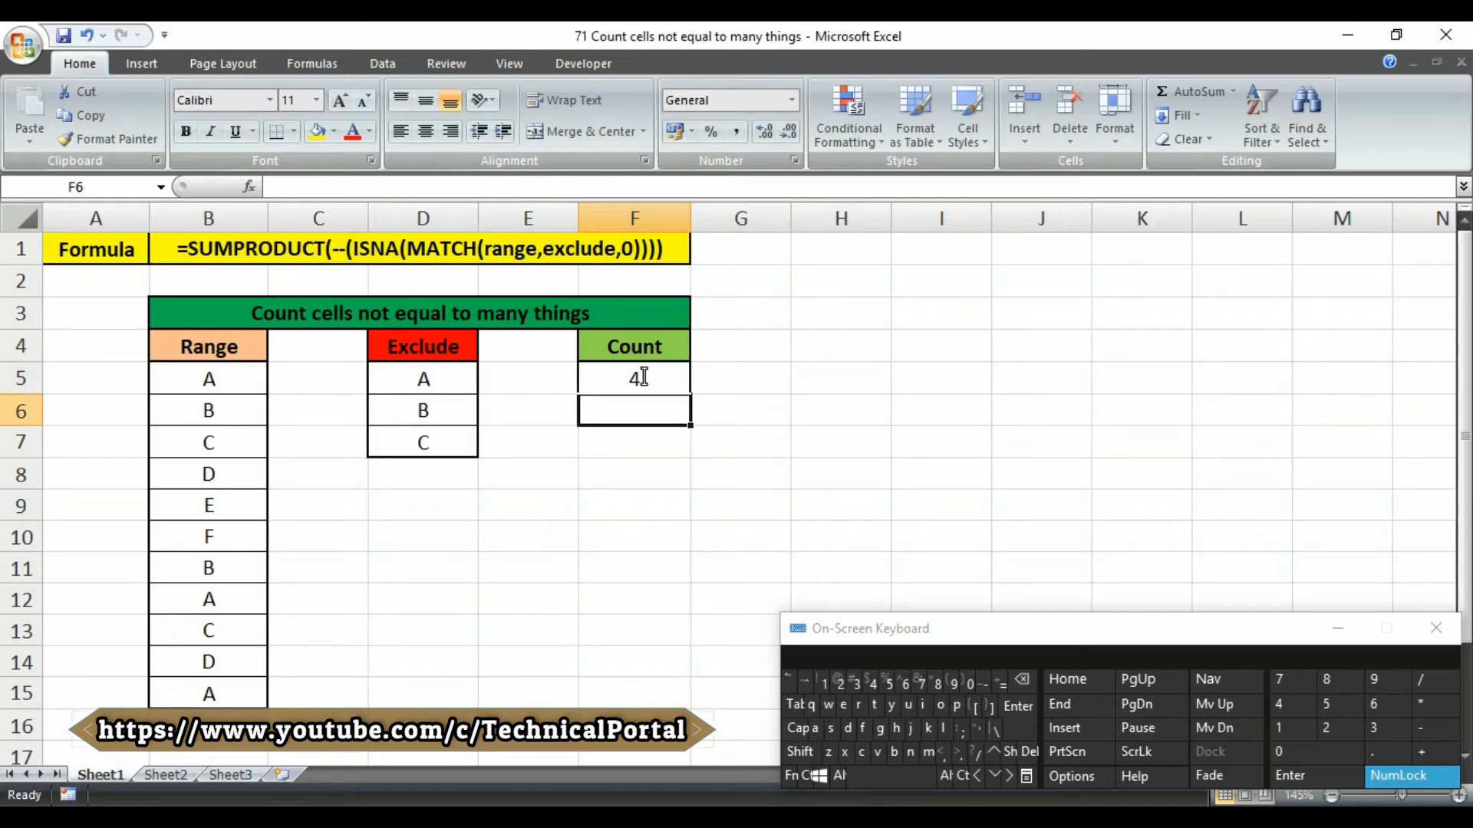
Test the count formula by entering "a" in cell B9 and clearing that cell.
click(642, 376)
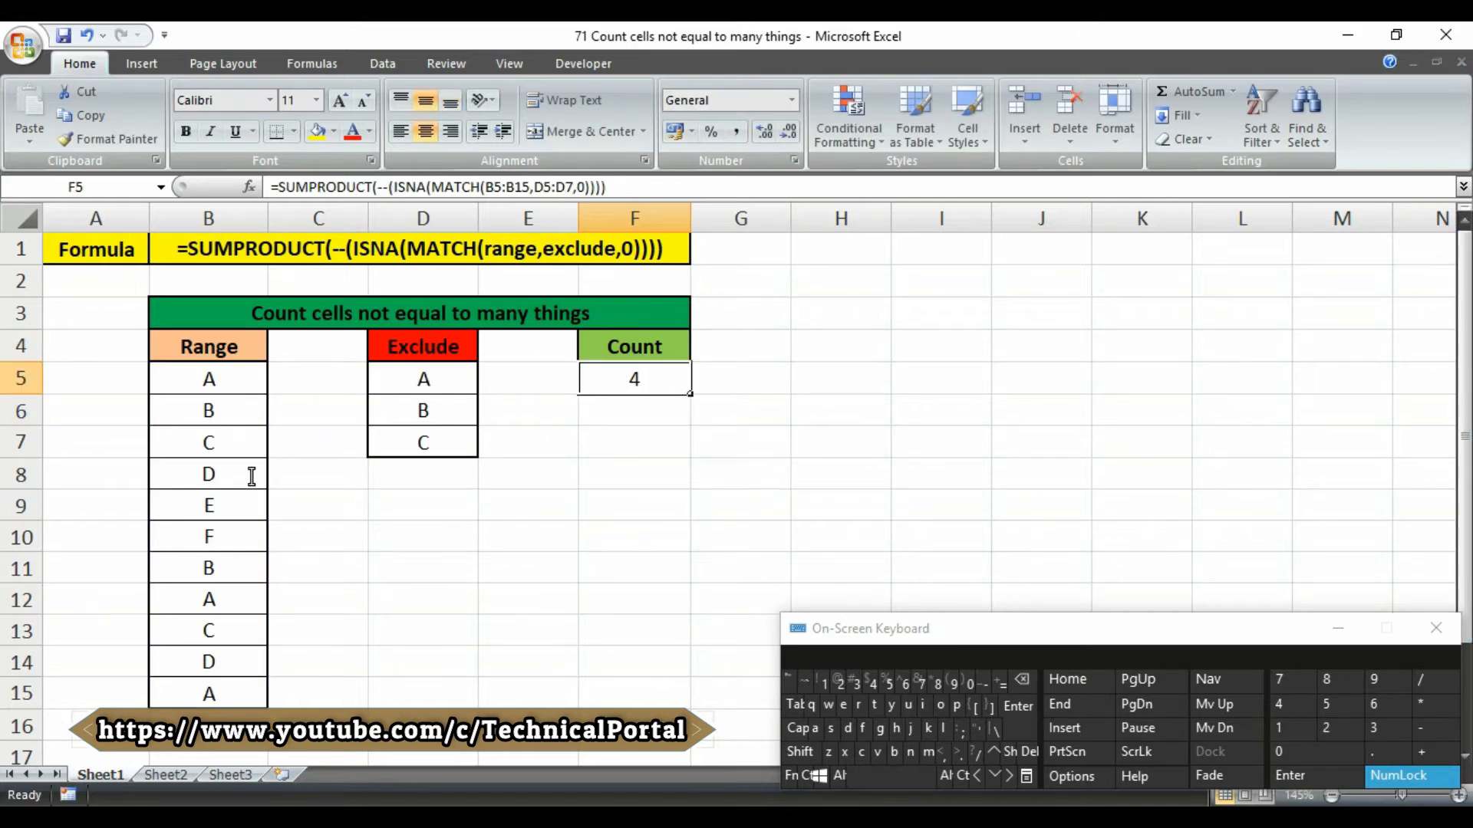
click(215, 510)
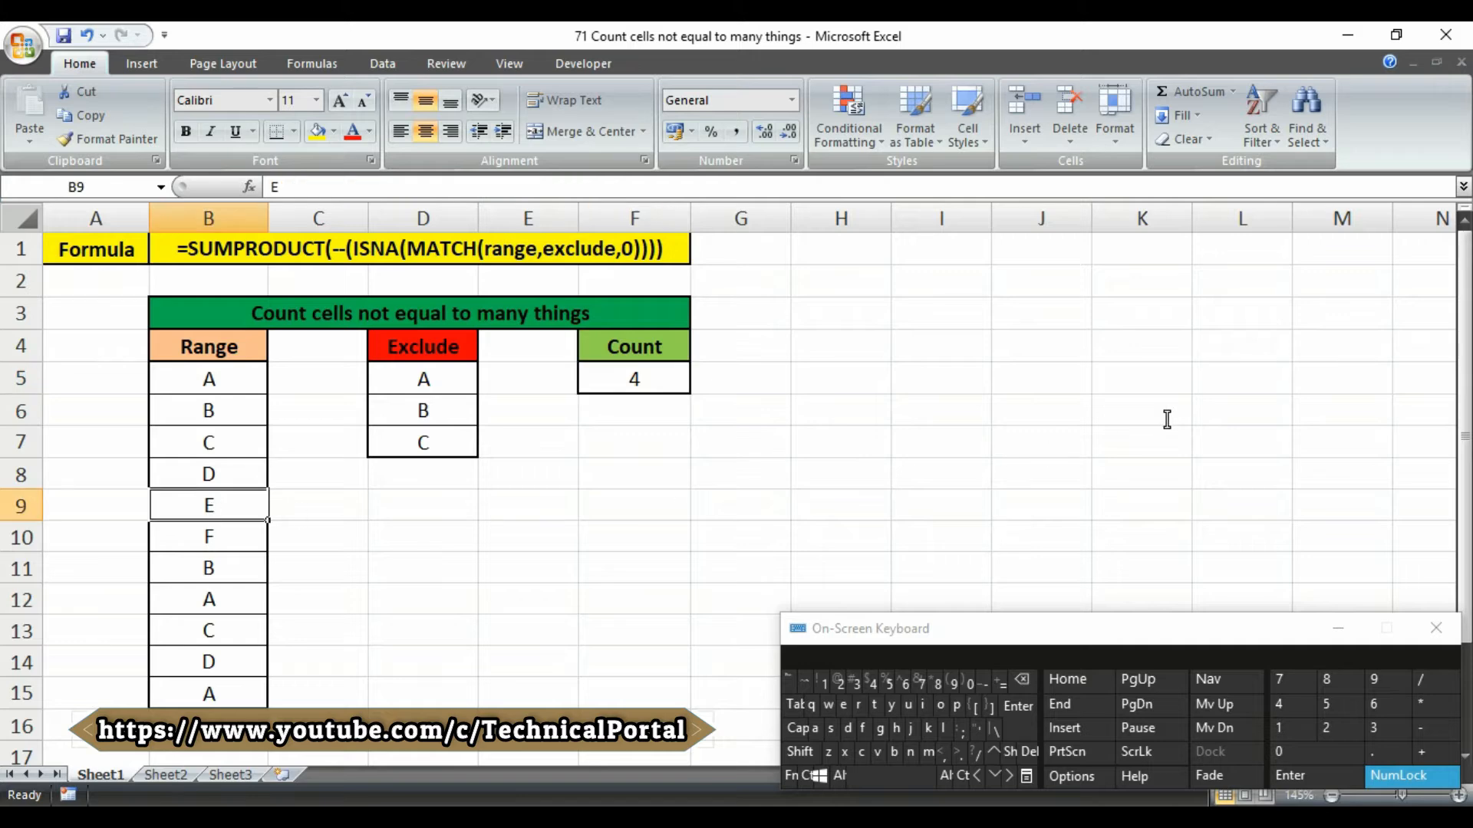
text(a)
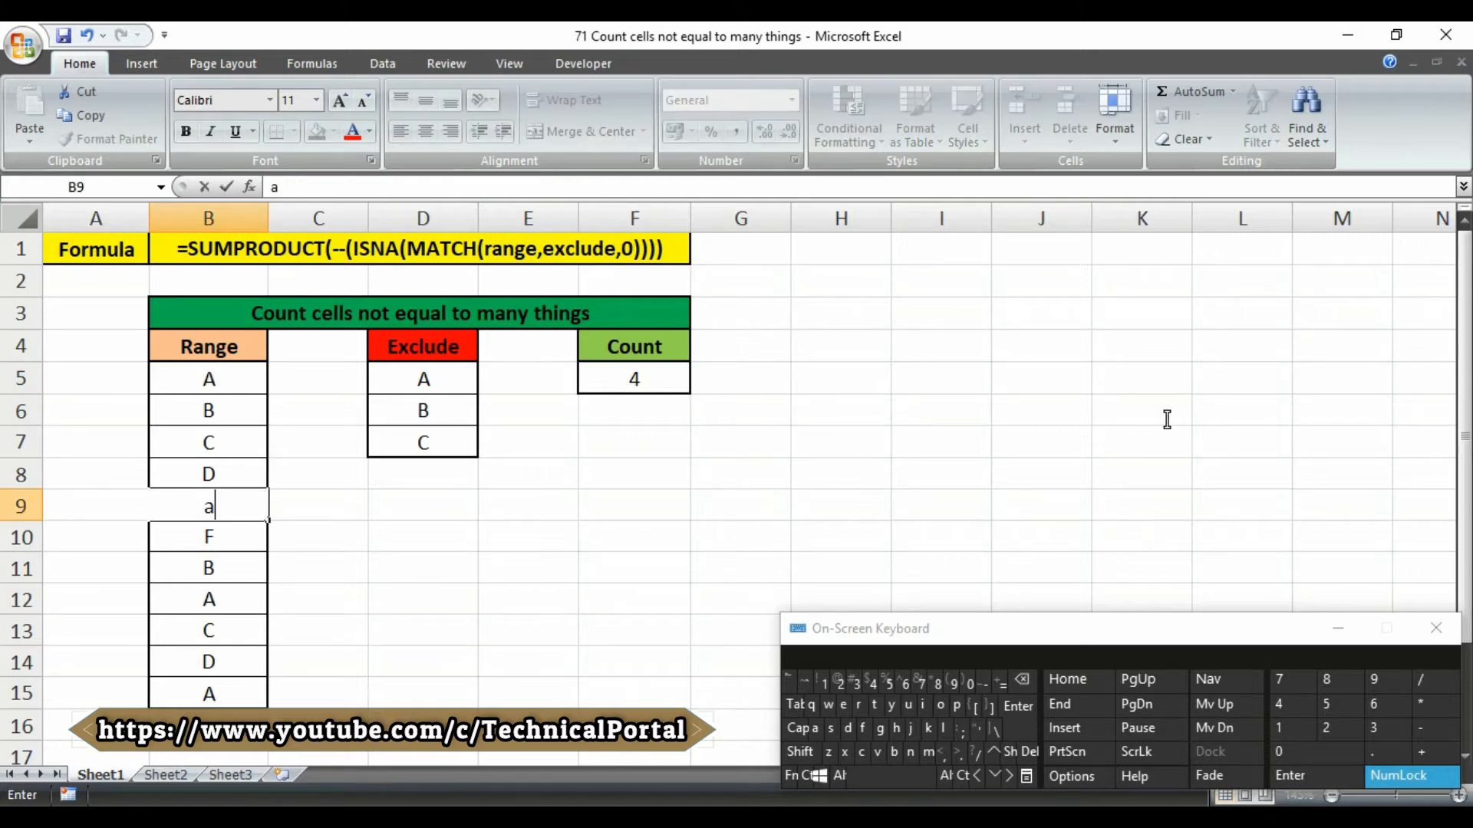
key(Return)
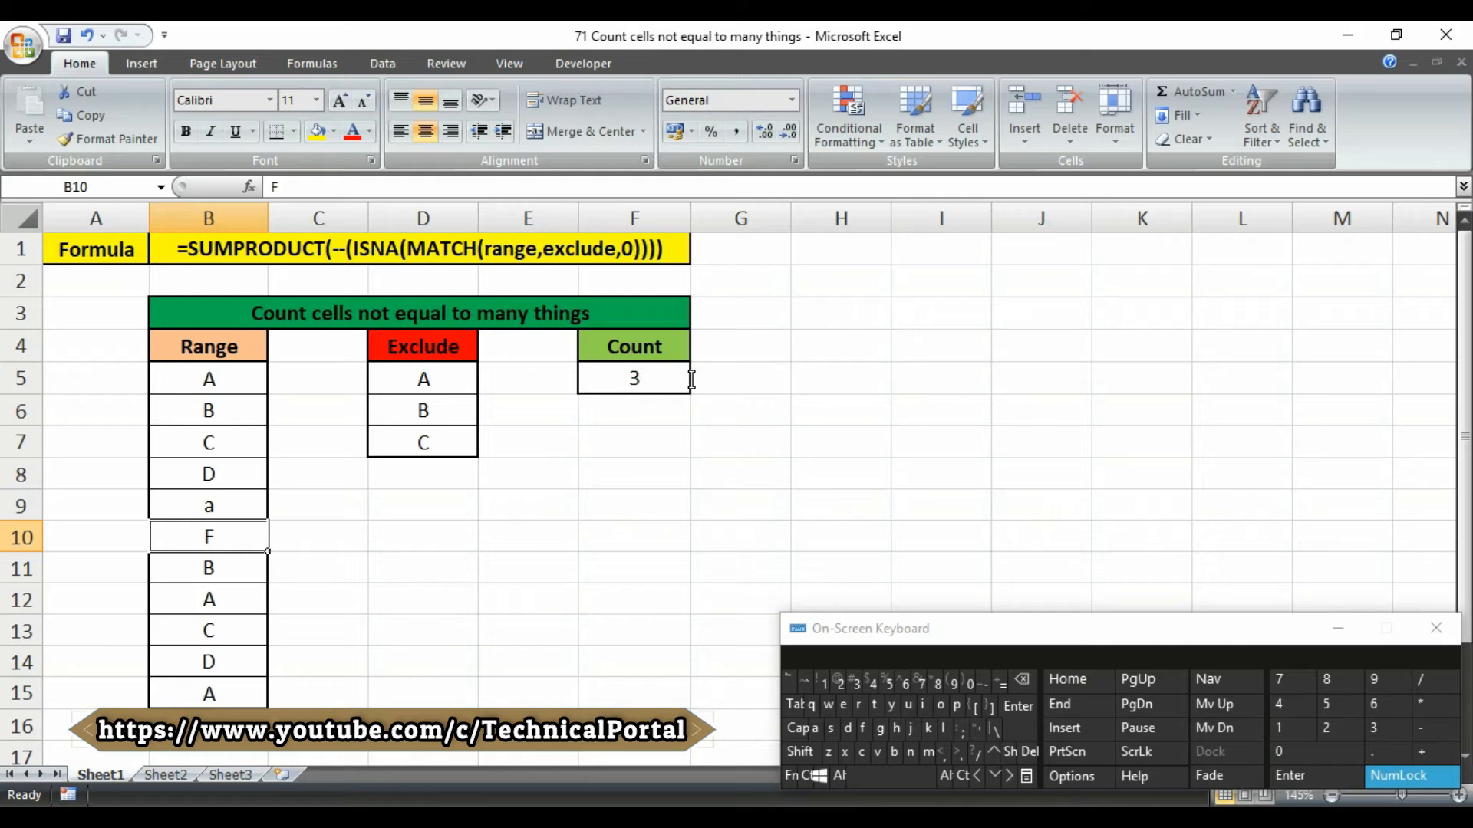
click(189, 508)
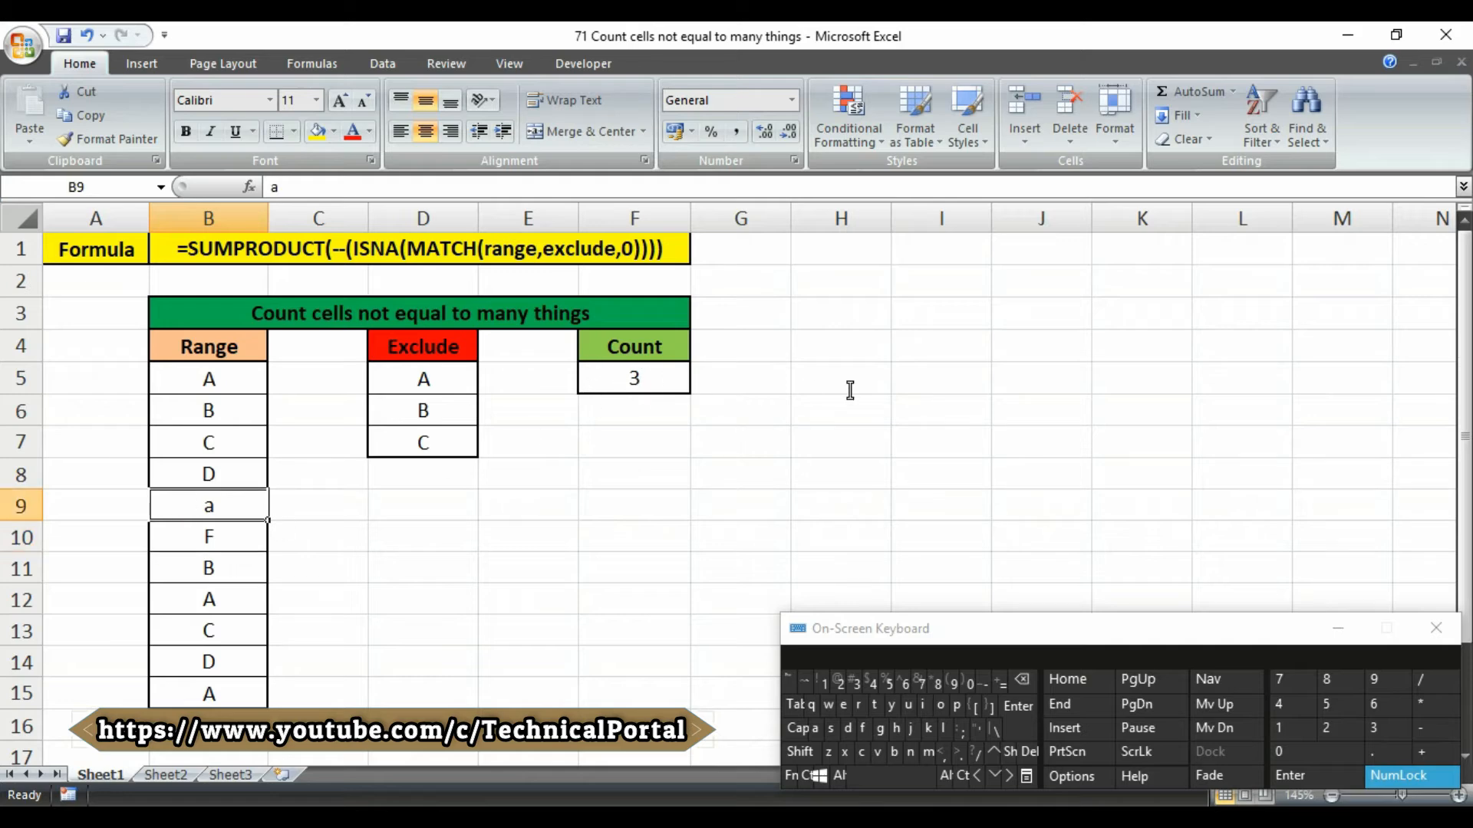
key(Delete)
Examine the MATCH, double negative and ISNA parts of the formula in F5, leaving it unaltered.
double_click(654, 384)
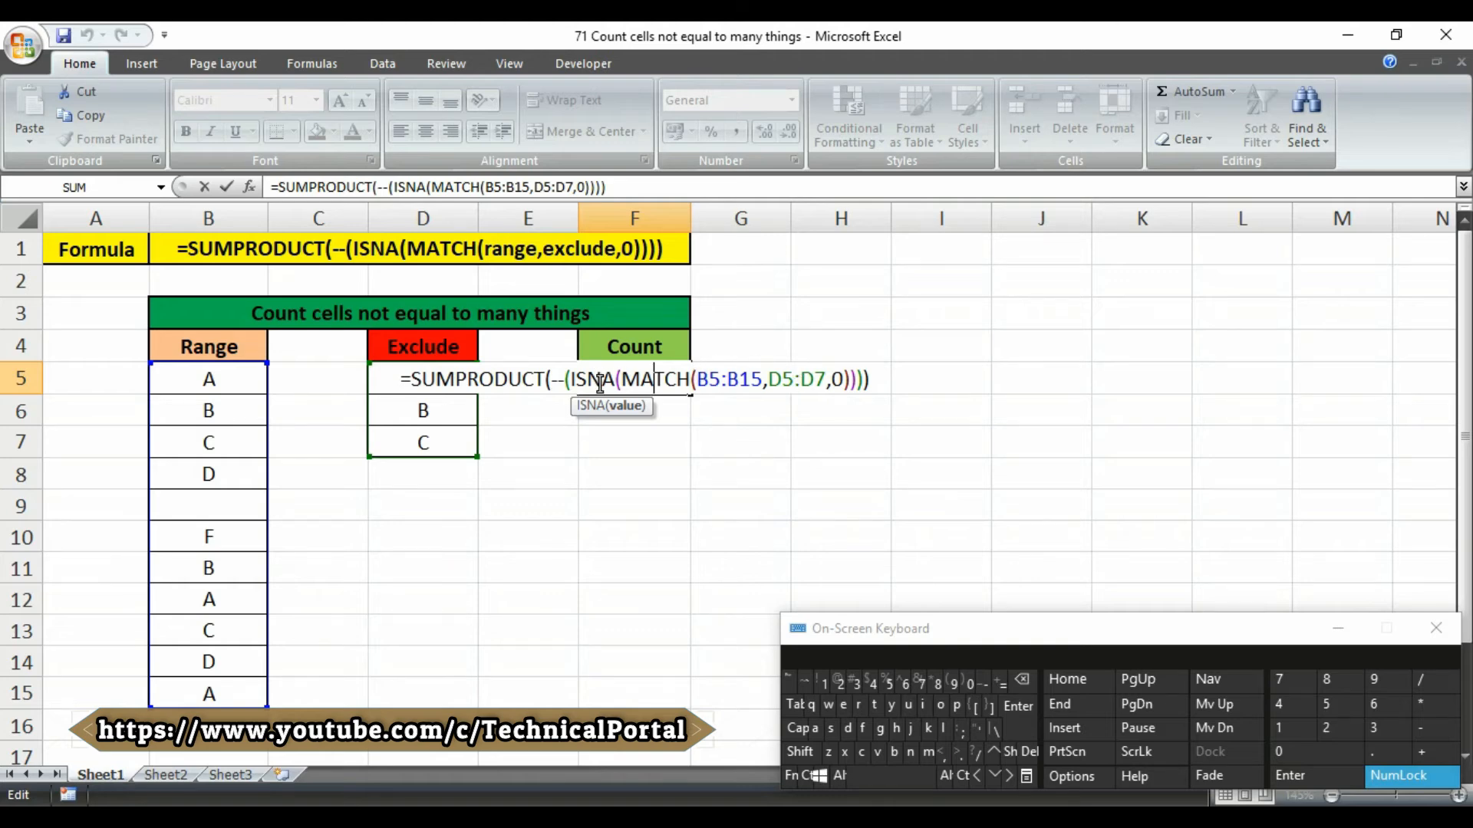
drag(621, 381, 834, 385)
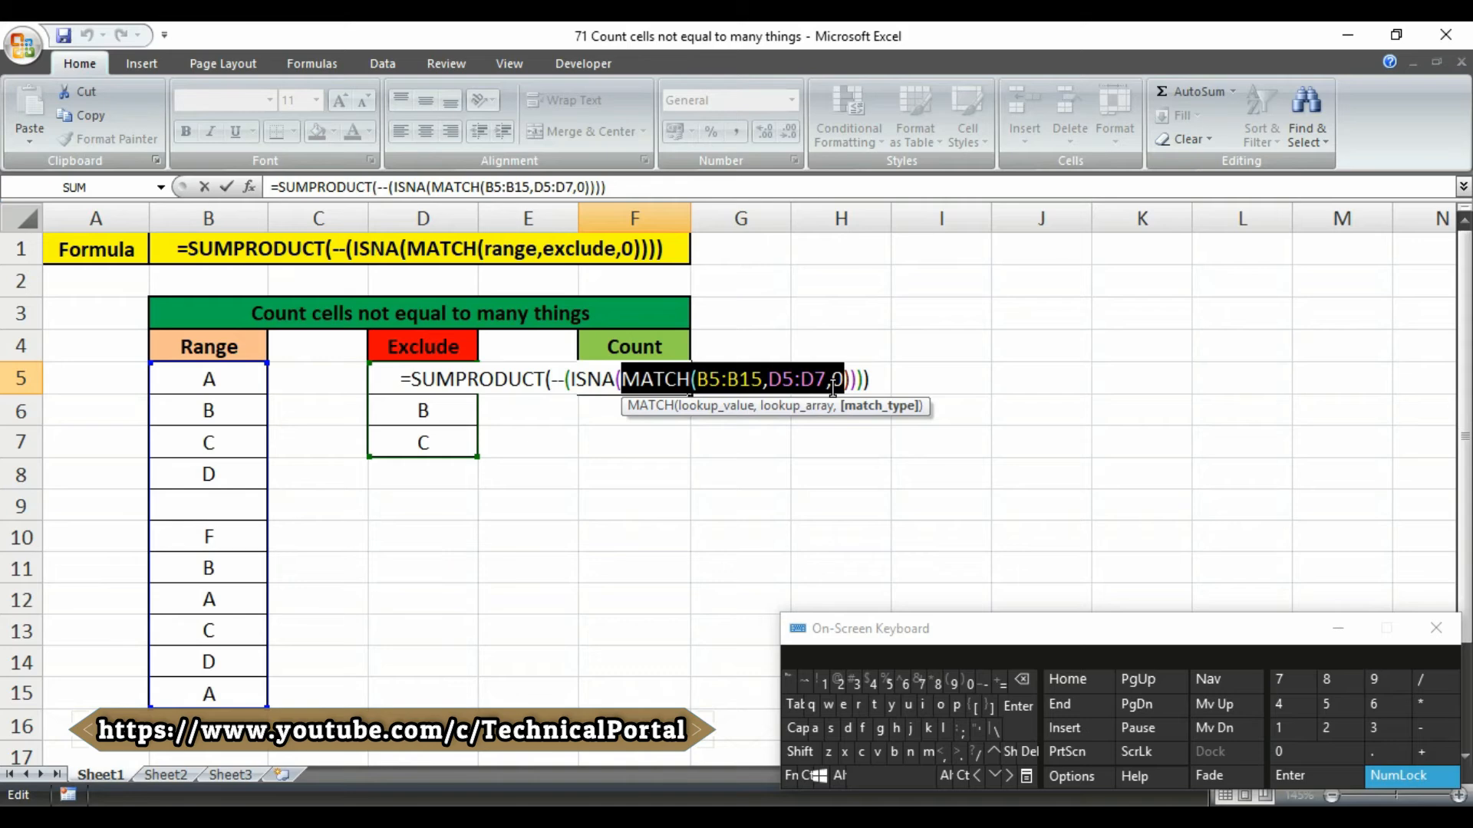
drag(549, 379, 565, 380)
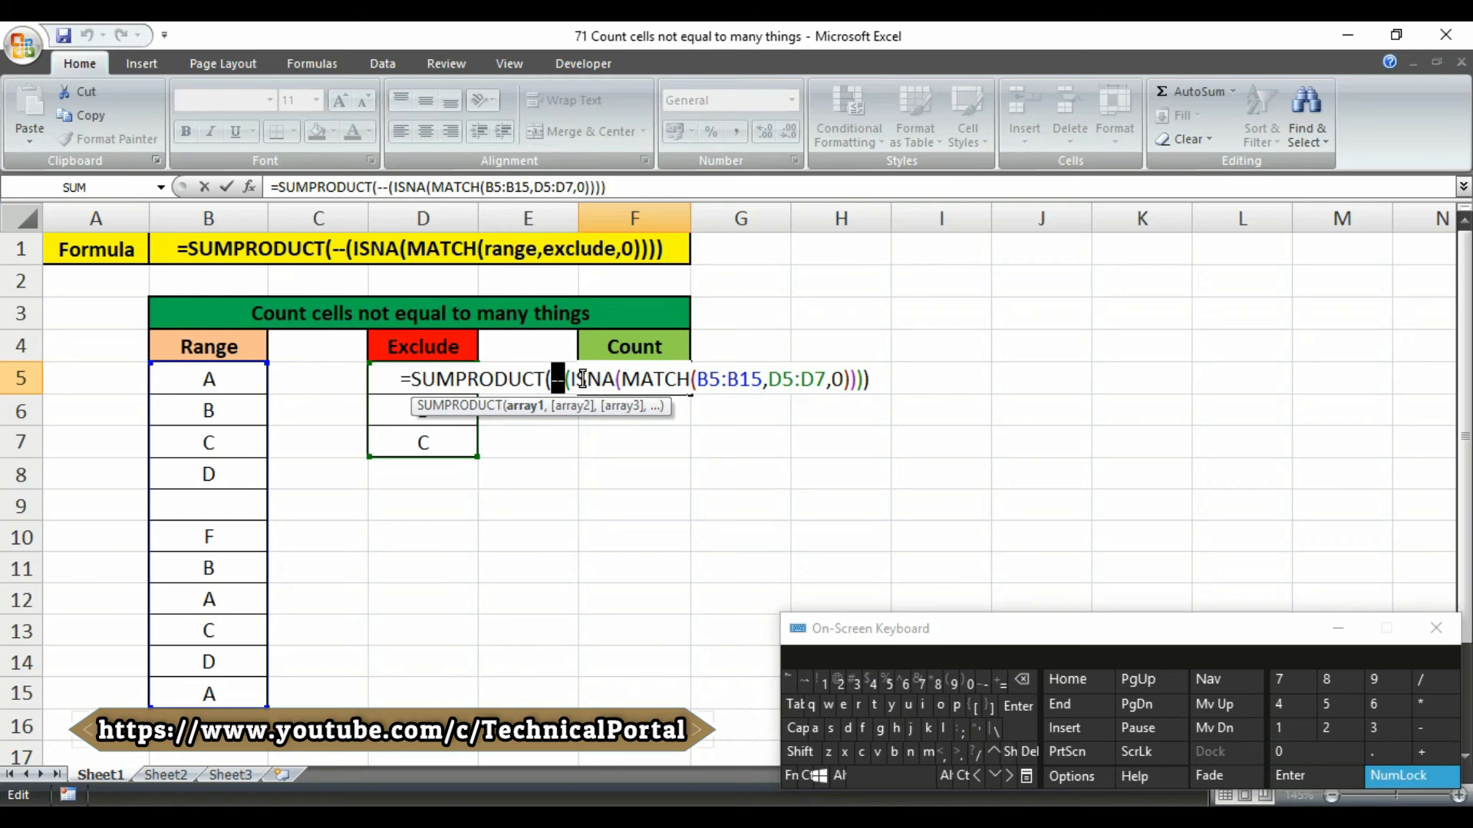
drag(577, 379, 611, 384)
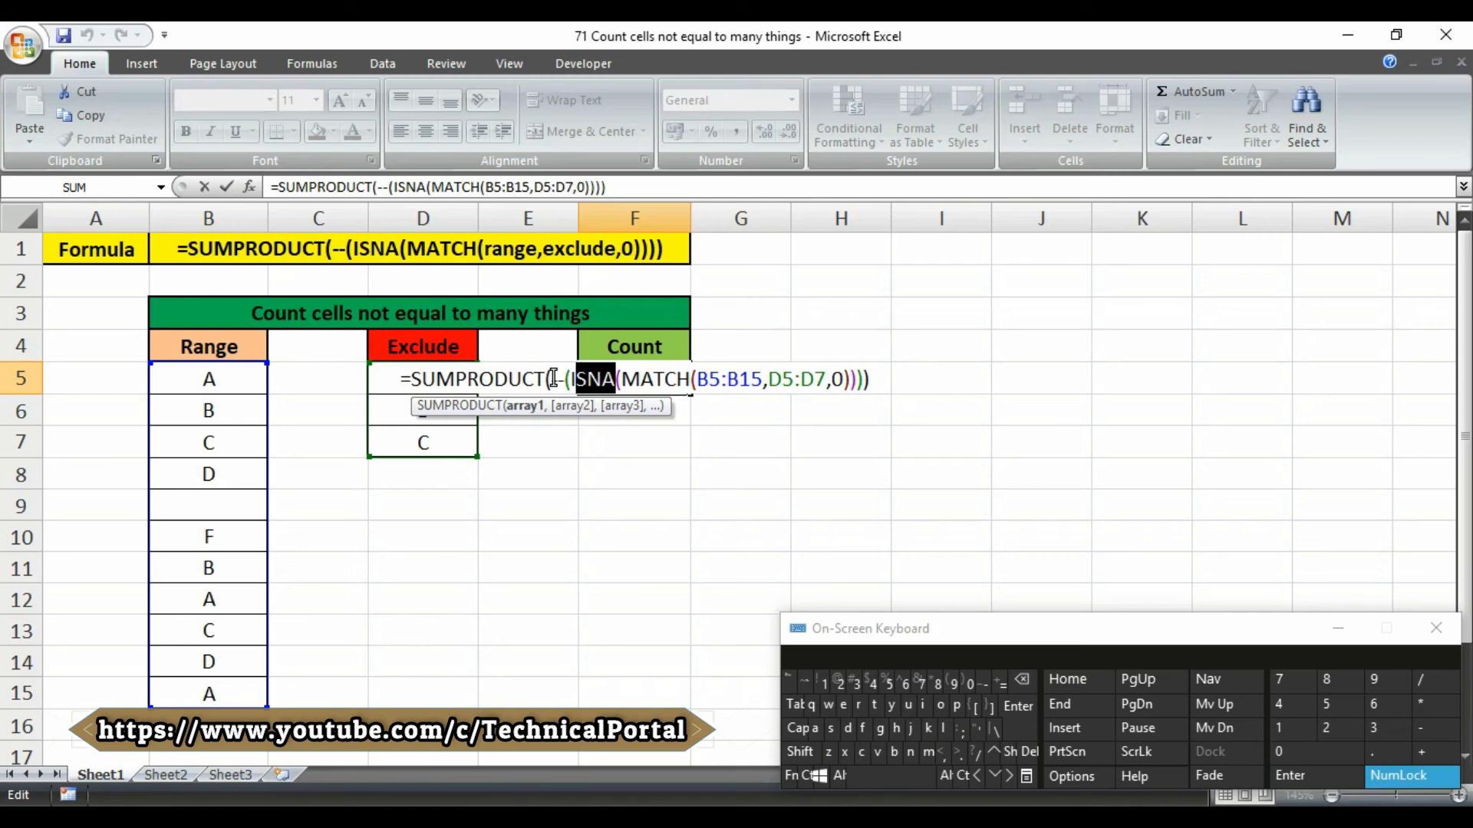
drag(545, 381, 562, 381)
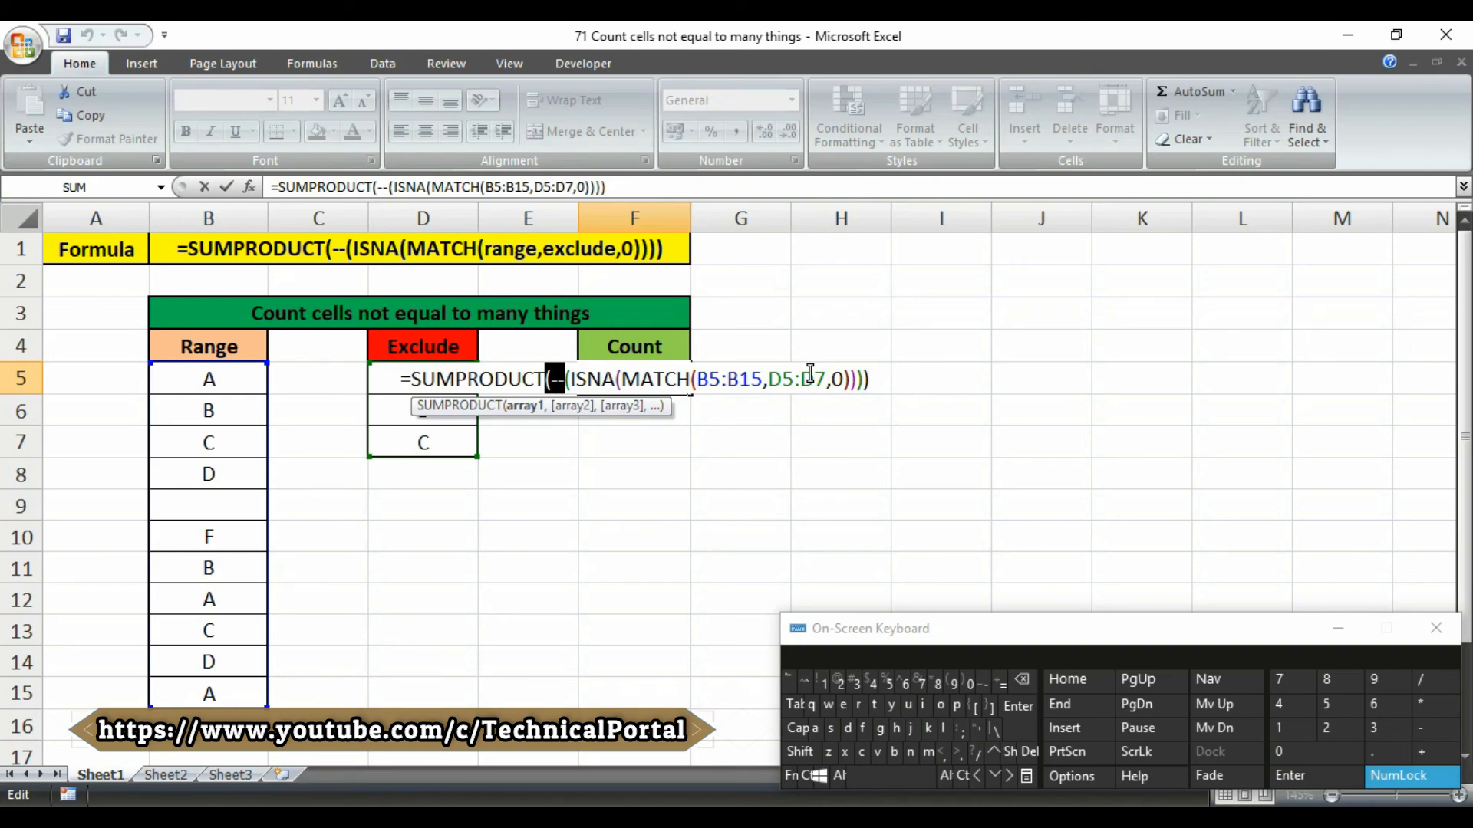
key(Return)
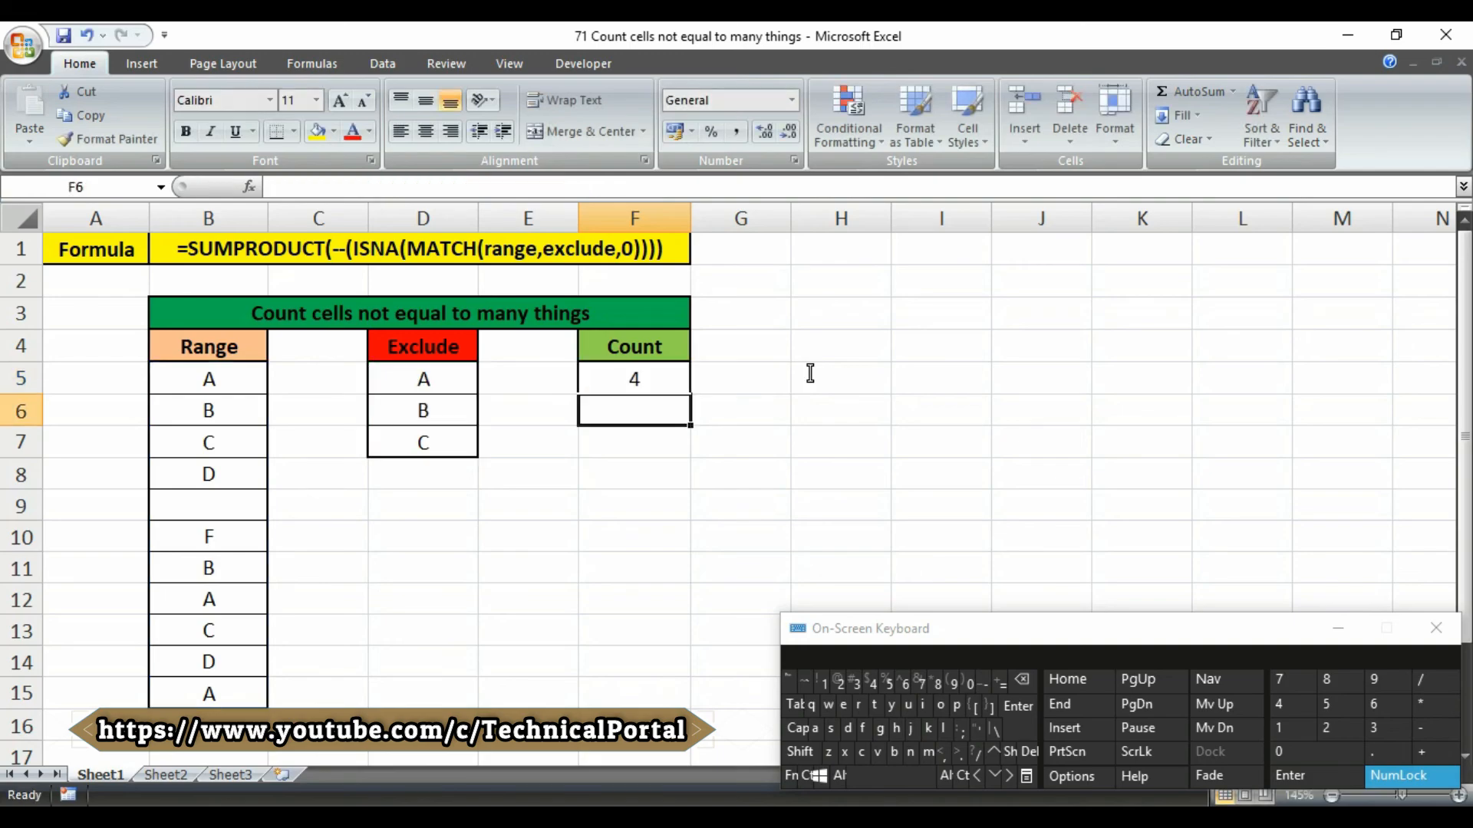